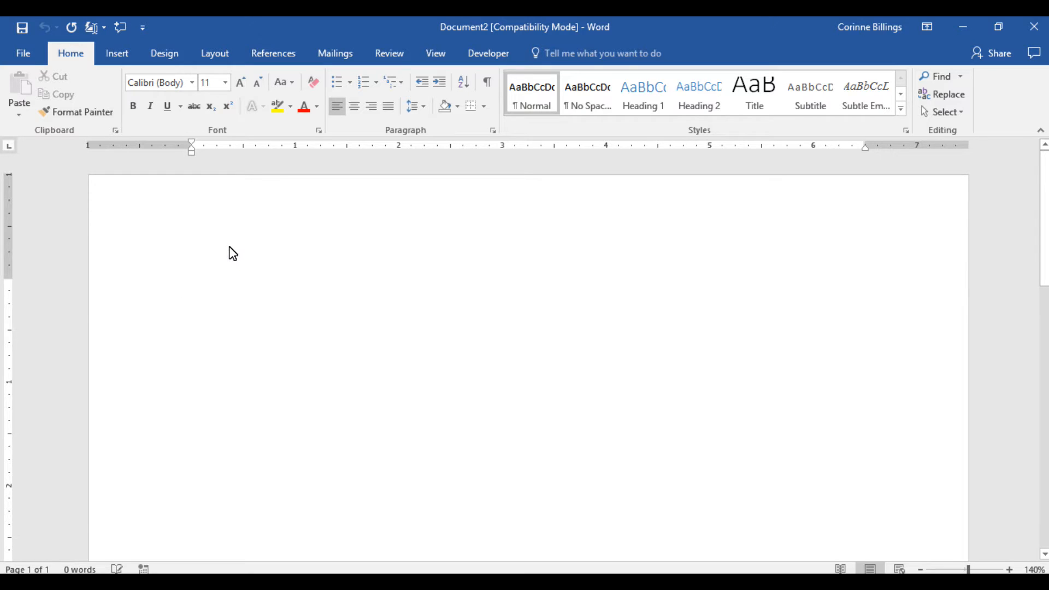
- Apply the Normal margin preset with 1" on all sides to the document
click(215, 53)
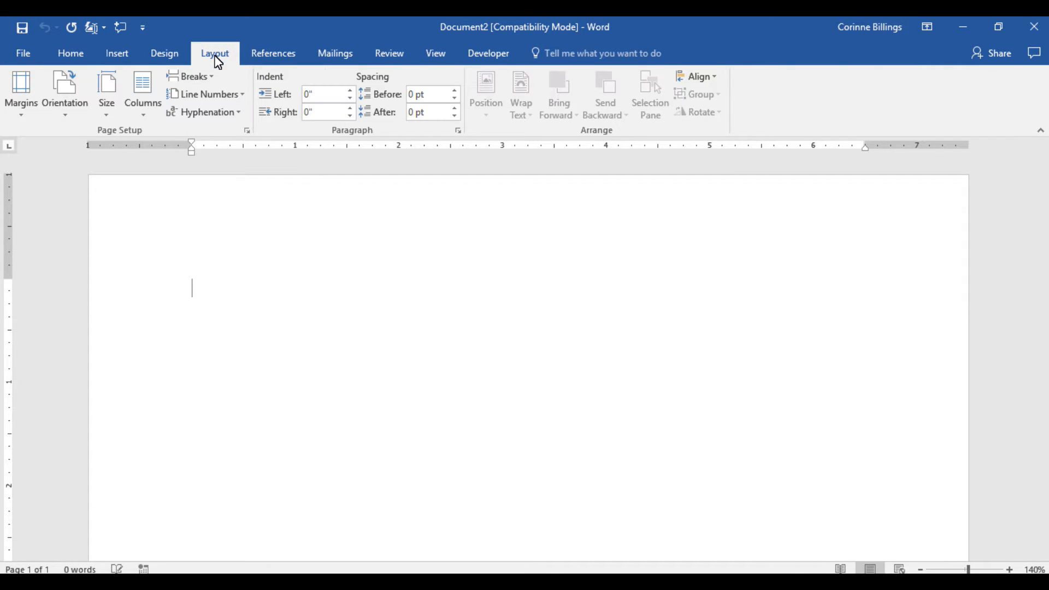
click(20, 93)
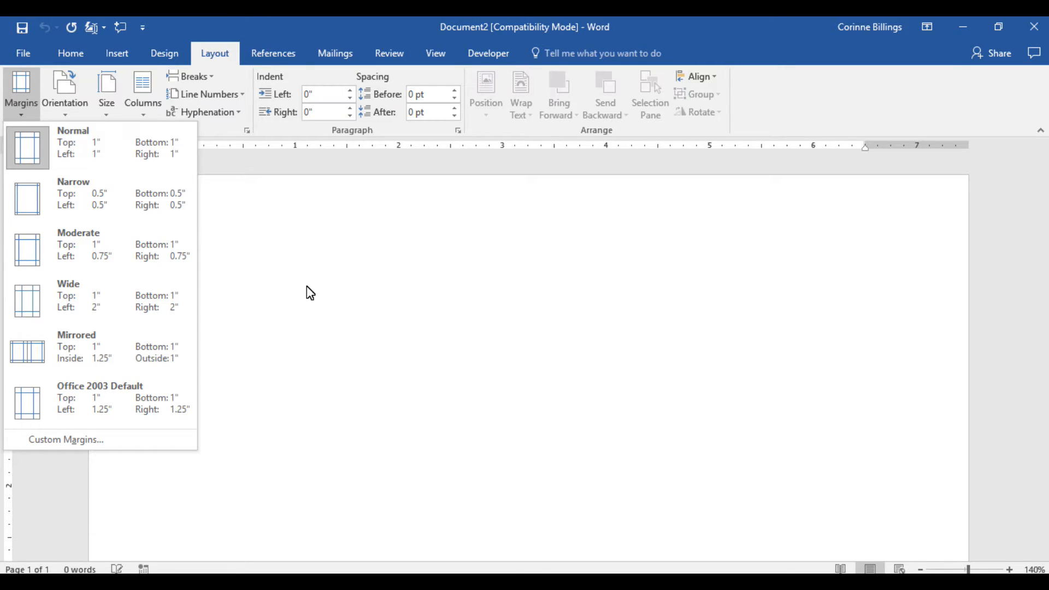
click(91, 152)
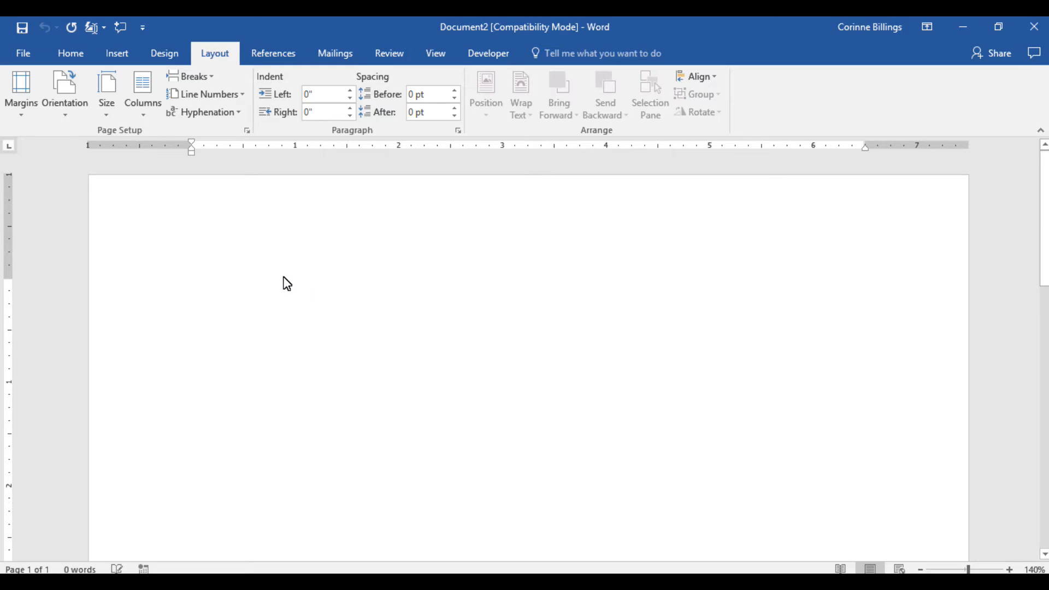
- Insert the built-in Blank header and make the first page's header different from the rest
click(119, 54)
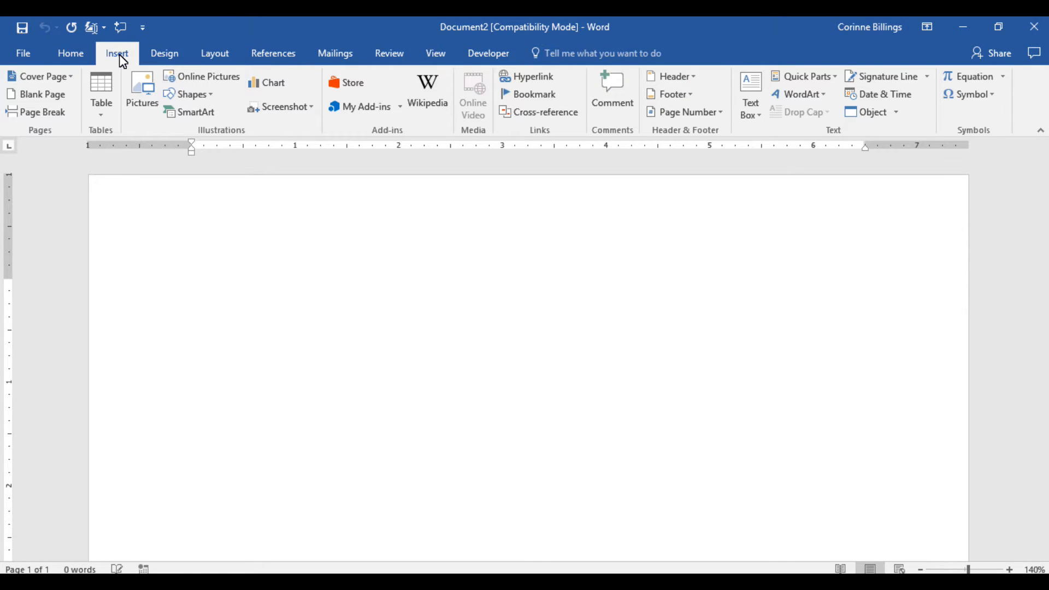
click(687, 76)
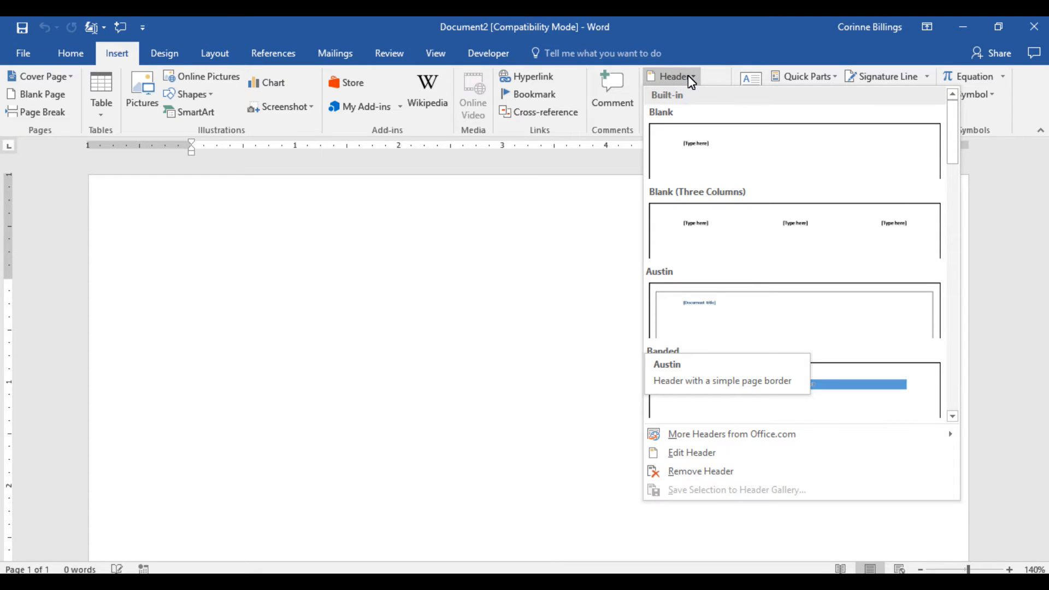
click(709, 156)
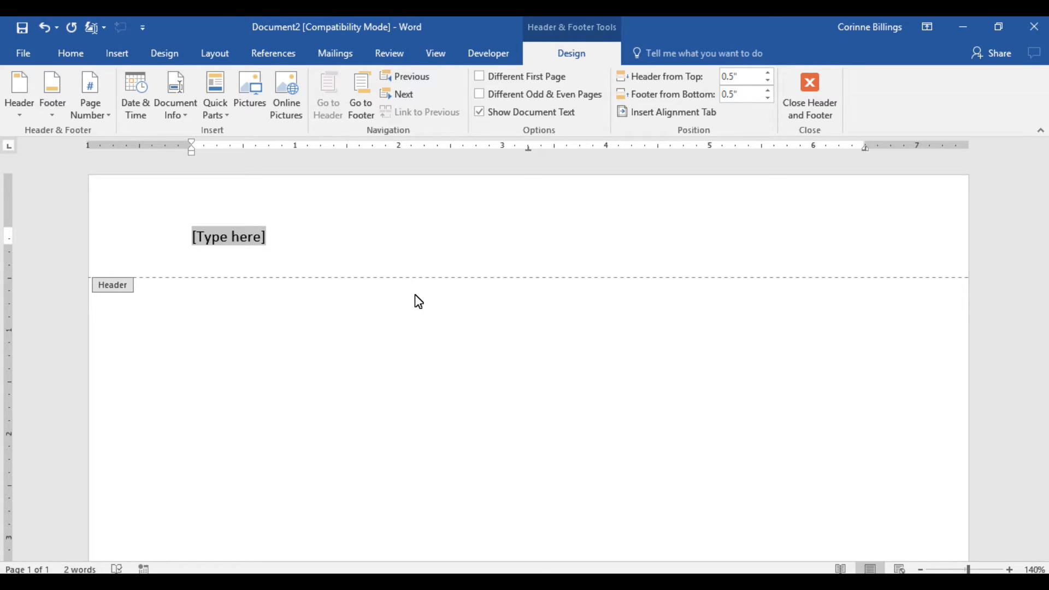
click(481, 78)
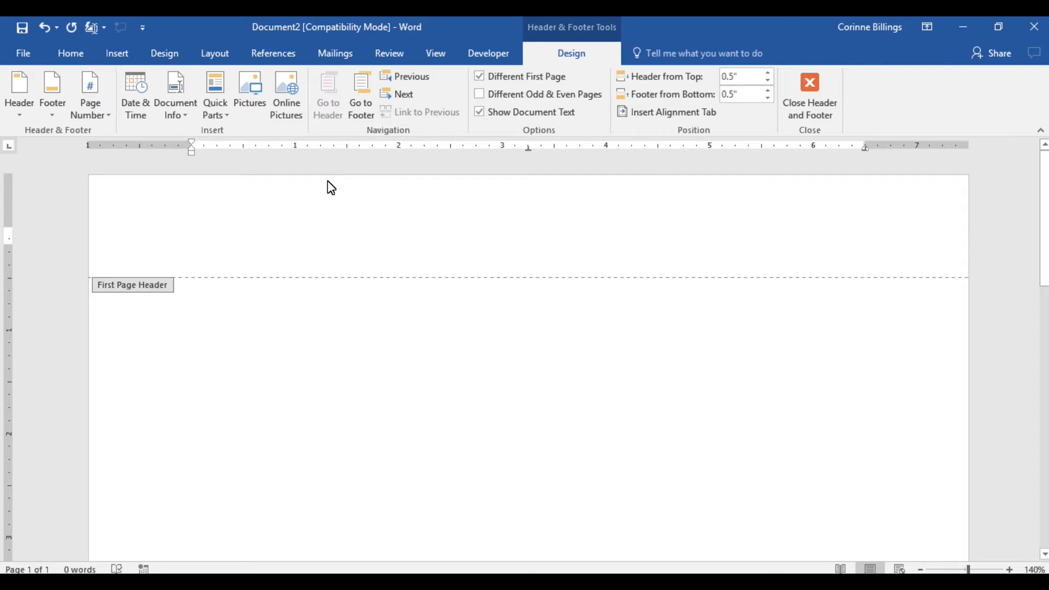
- Add a Plain Number 3 page number at the top of the first page
click(96, 118)
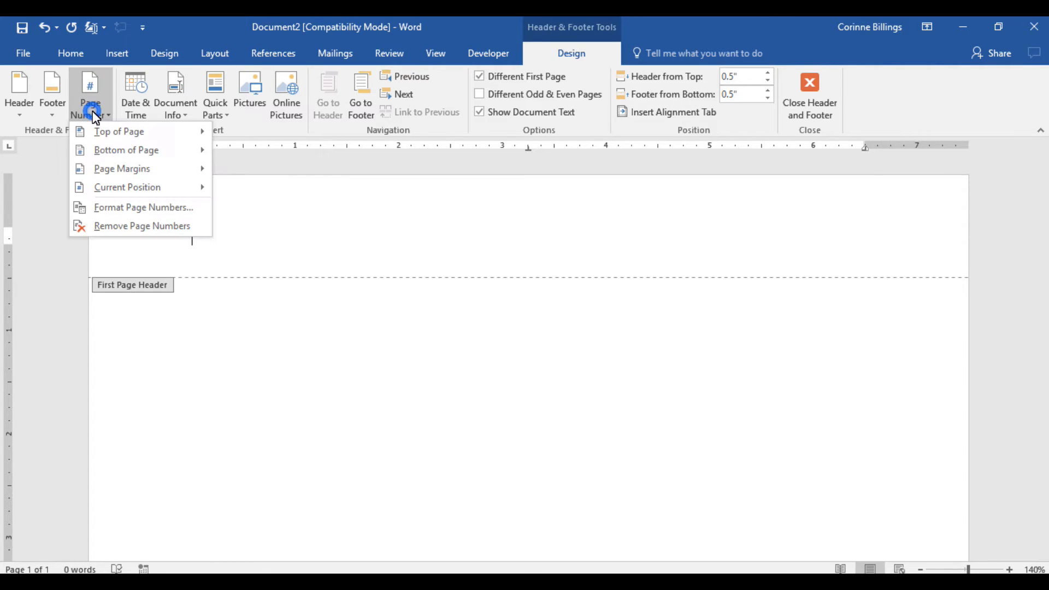
mouse_move(103, 129)
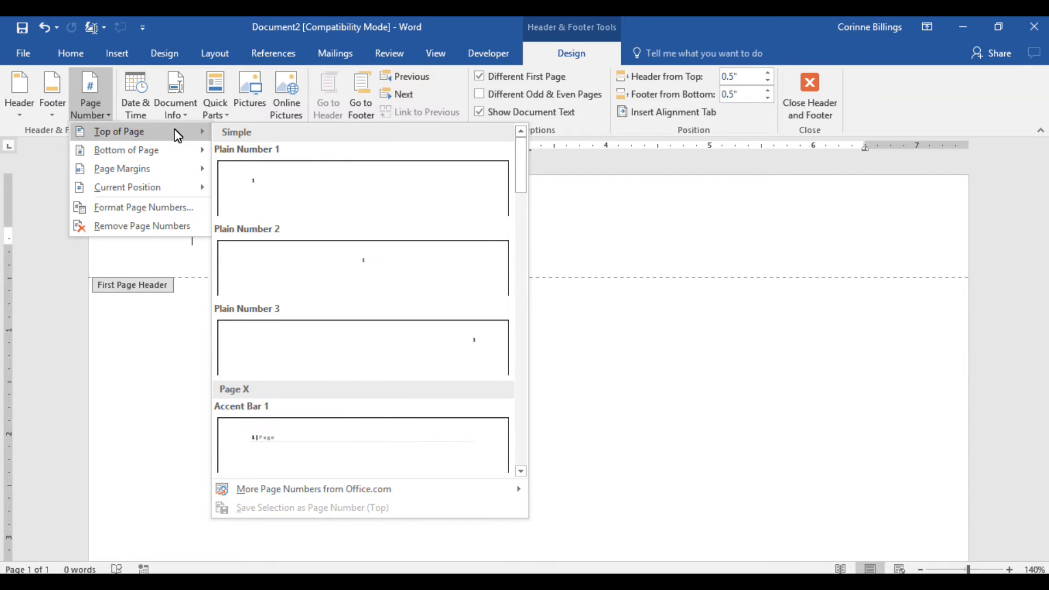
click(275, 345)
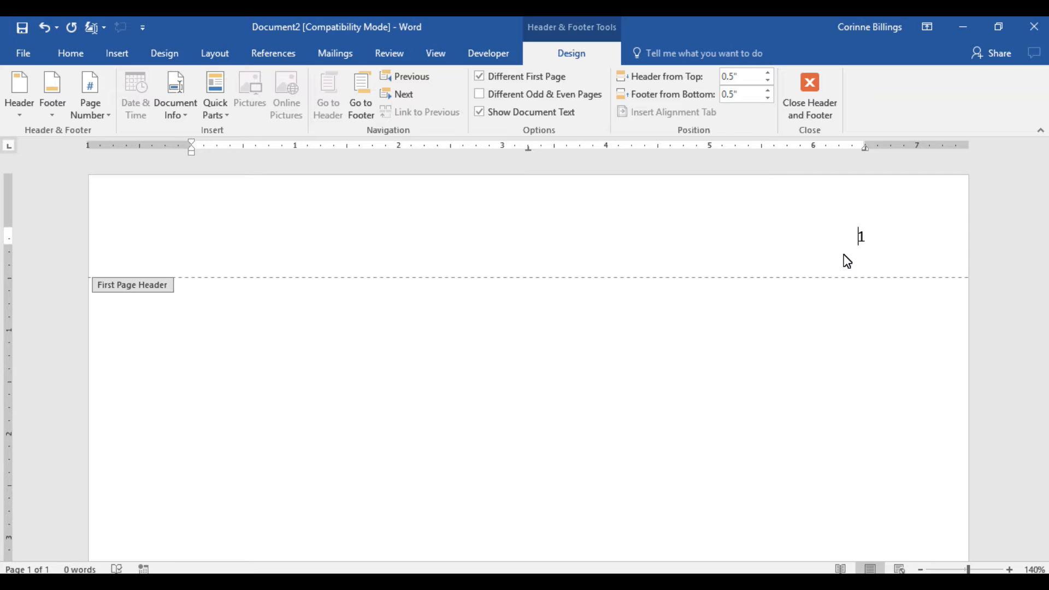
- Enter "Running head: YOUR DESCRIPTIVE TITLE" before the header's page number and space it out so the text starts at the left margin
text(Running )
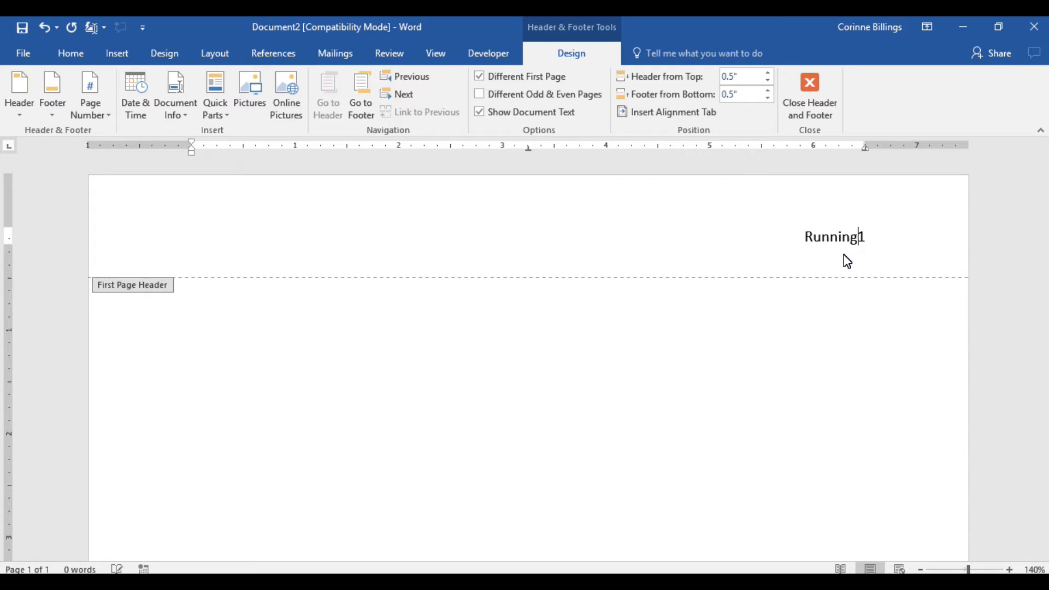
text(head:)
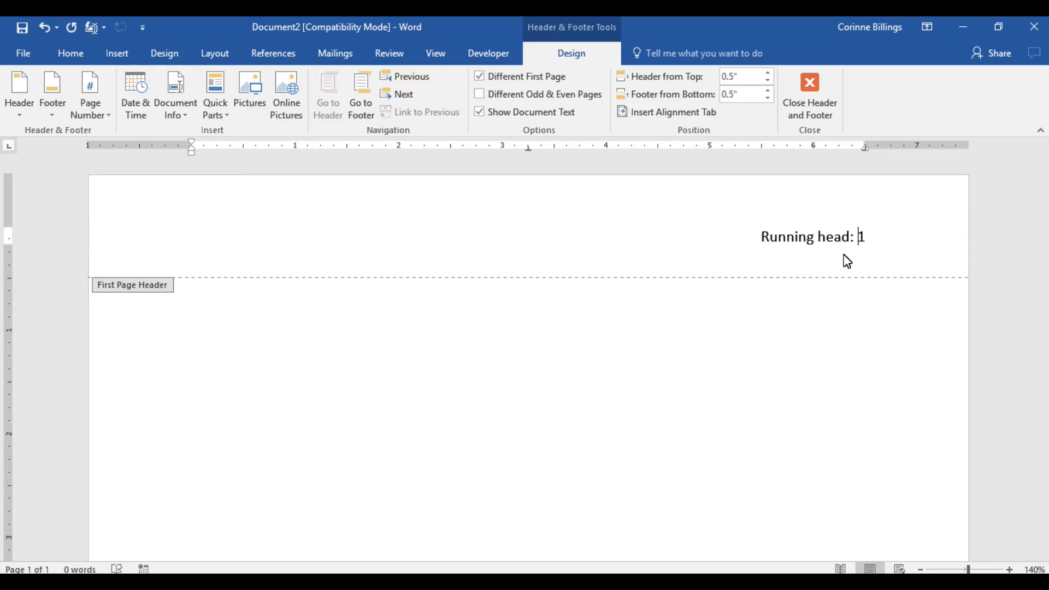
text(YOUR D)
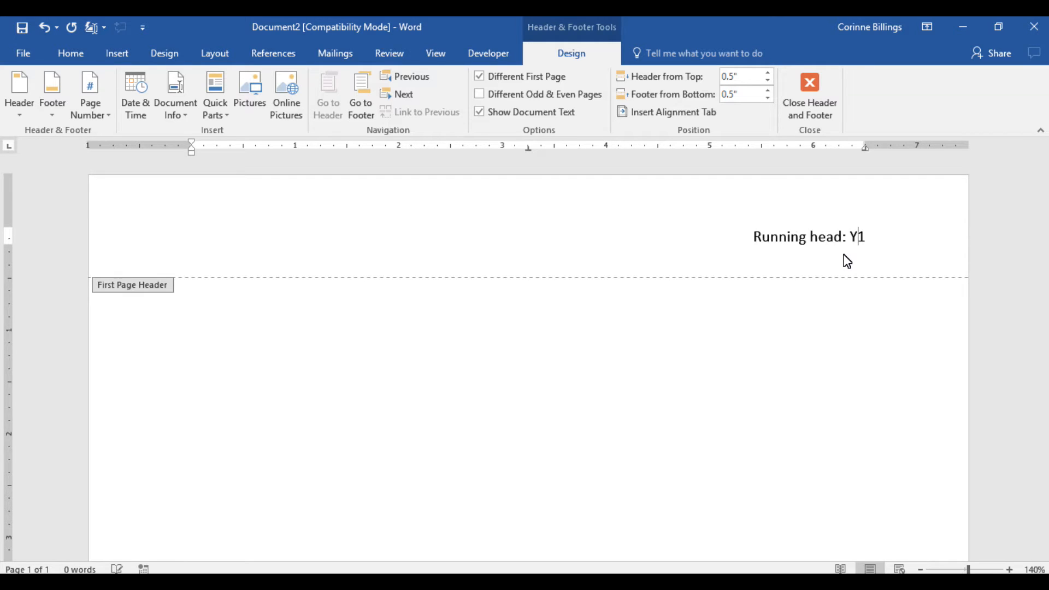
text(ESCRIPTI)
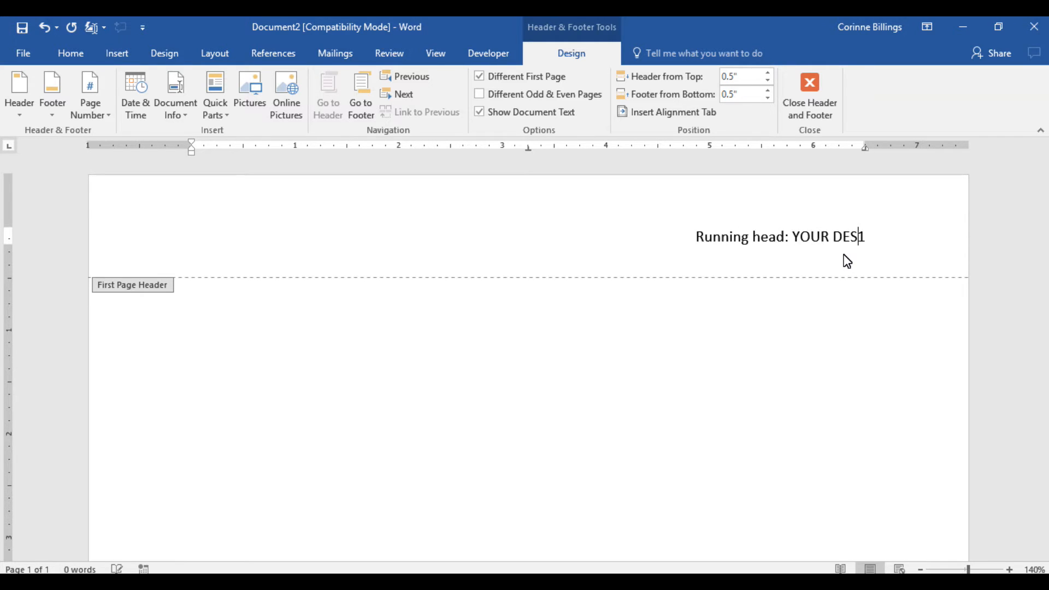
text(VE TITLE)
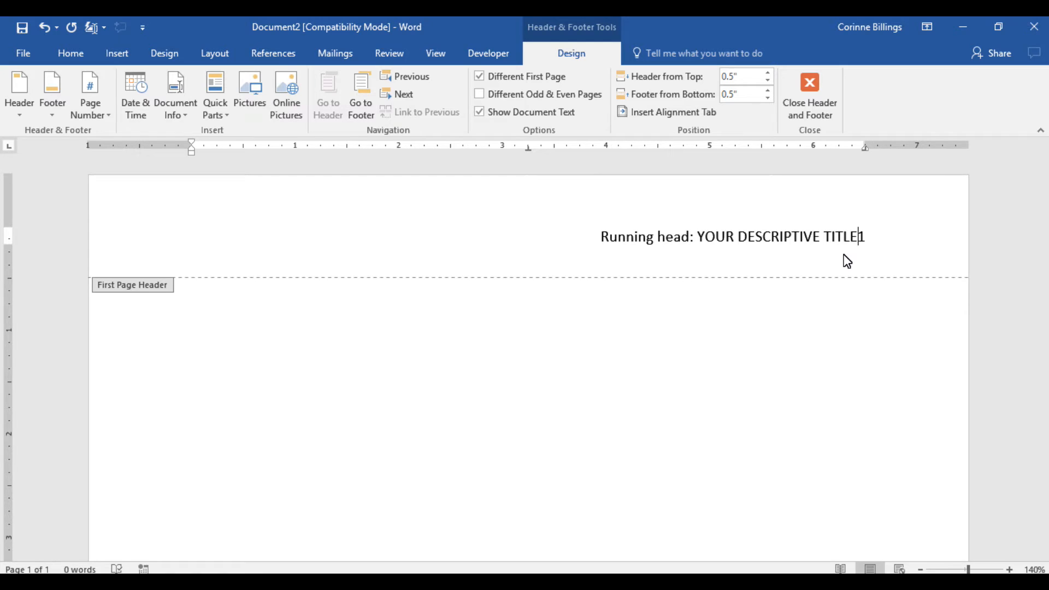
key(Tab)
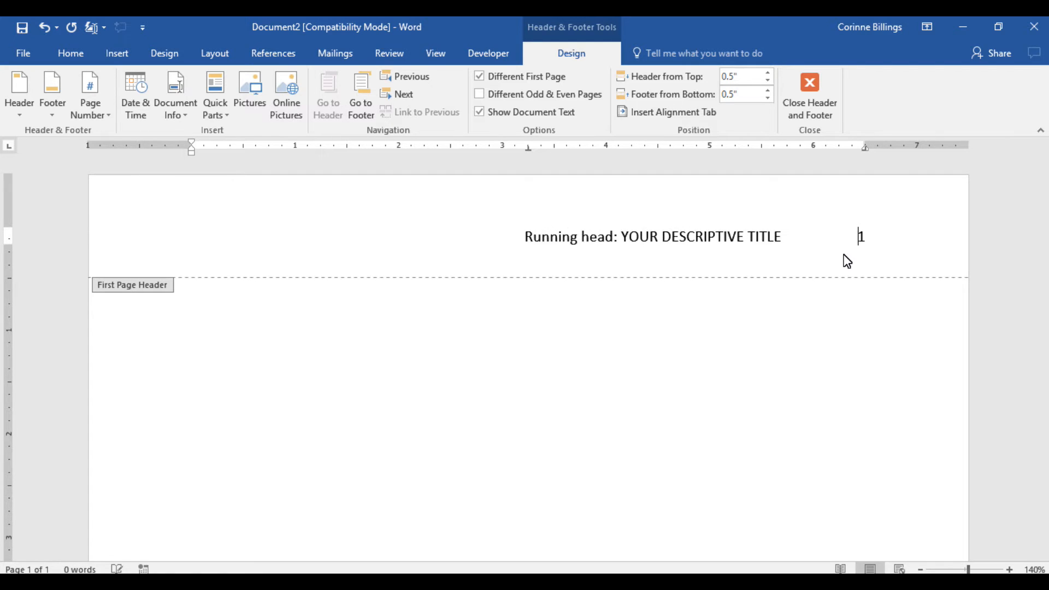
key(ctrl+l)
key(Tab)
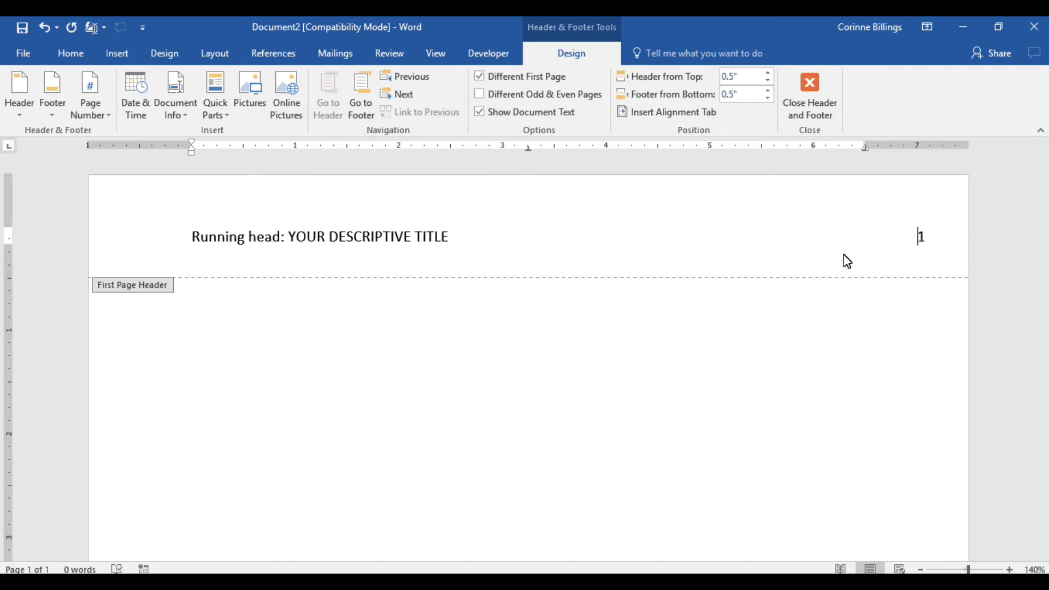
- Format the whole first-page header line in Times New Roman, size 12, and return to the document body
click(196, 239)
drag(224, 246, 931, 246)
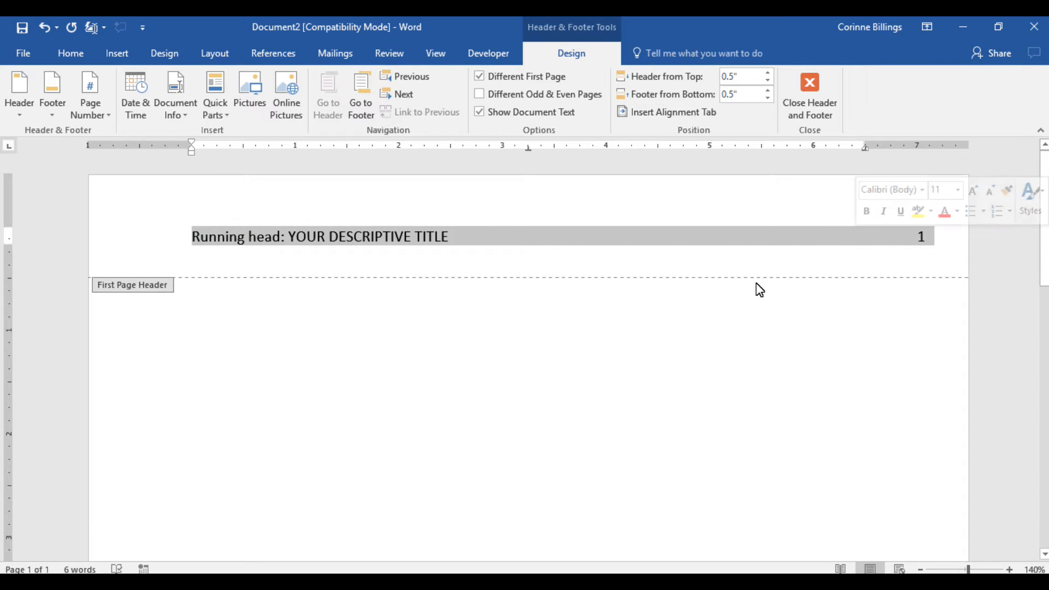
click(70, 53)
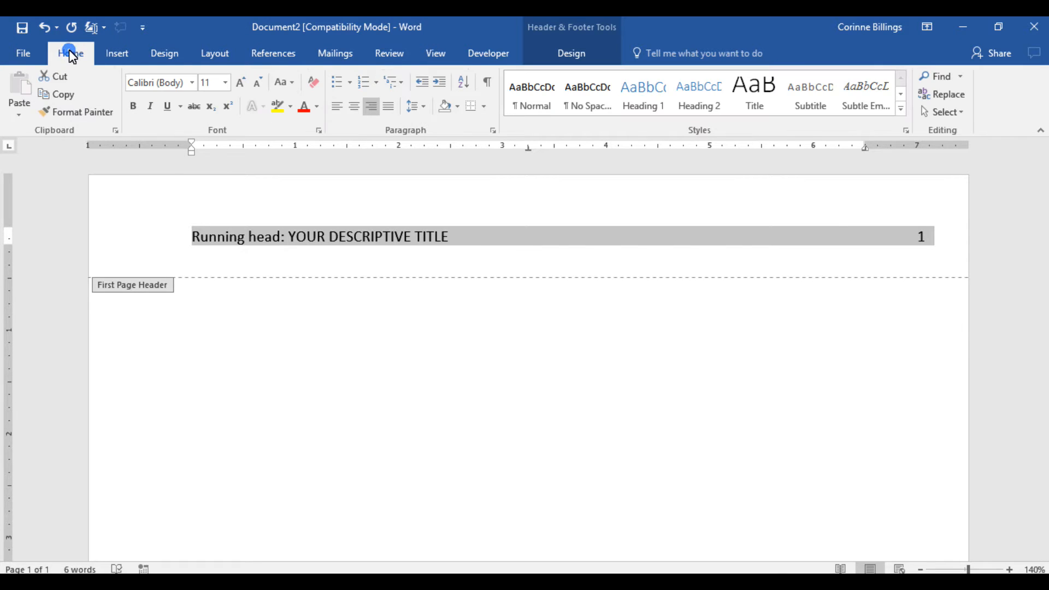
click(191, 82)
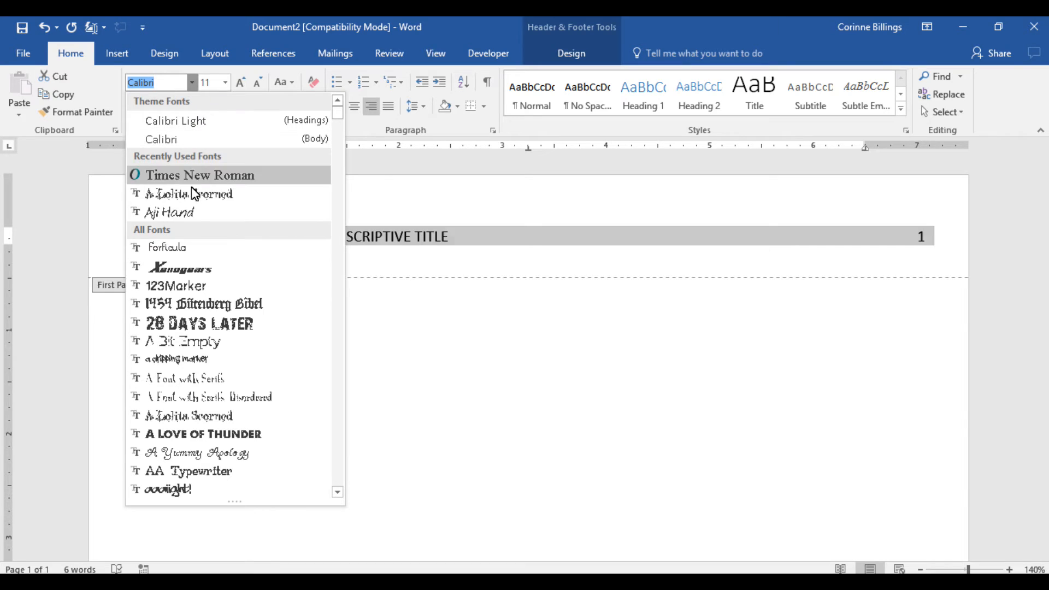
click(192, 179)
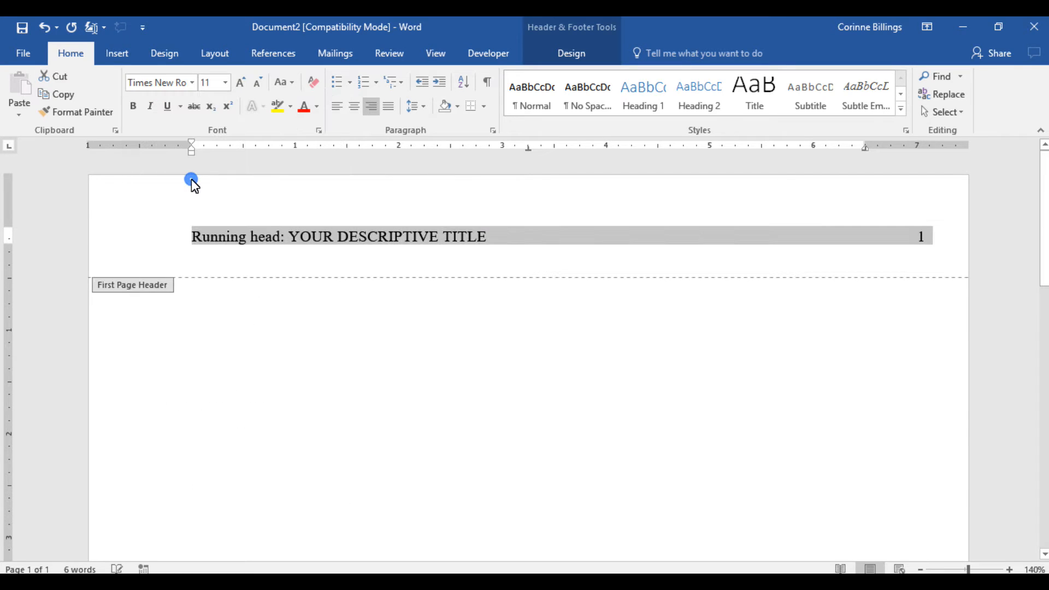
click(225, 83)
click(215, 164)
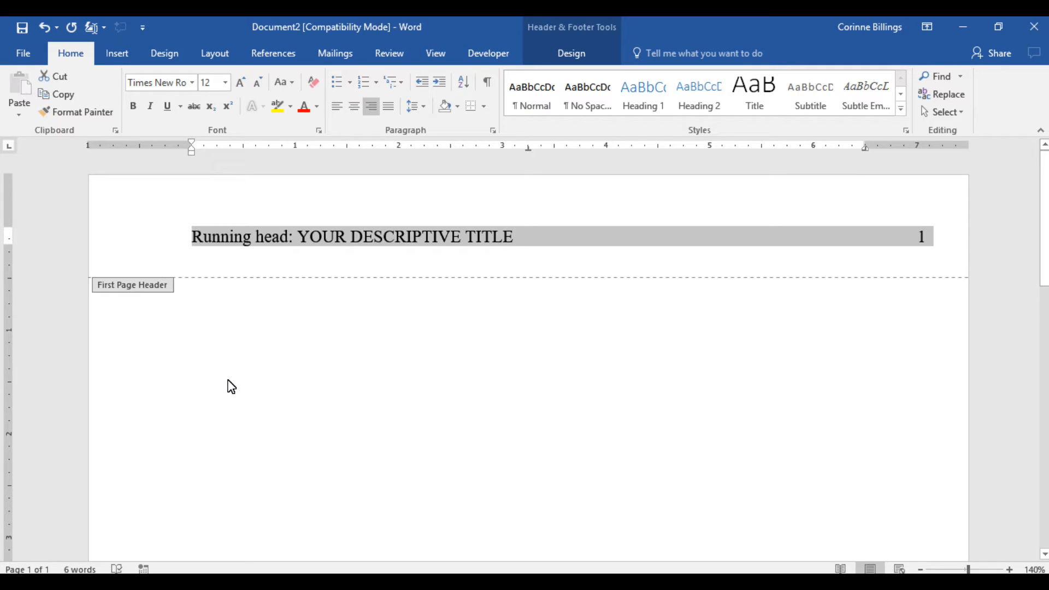
double_click(300, 409)
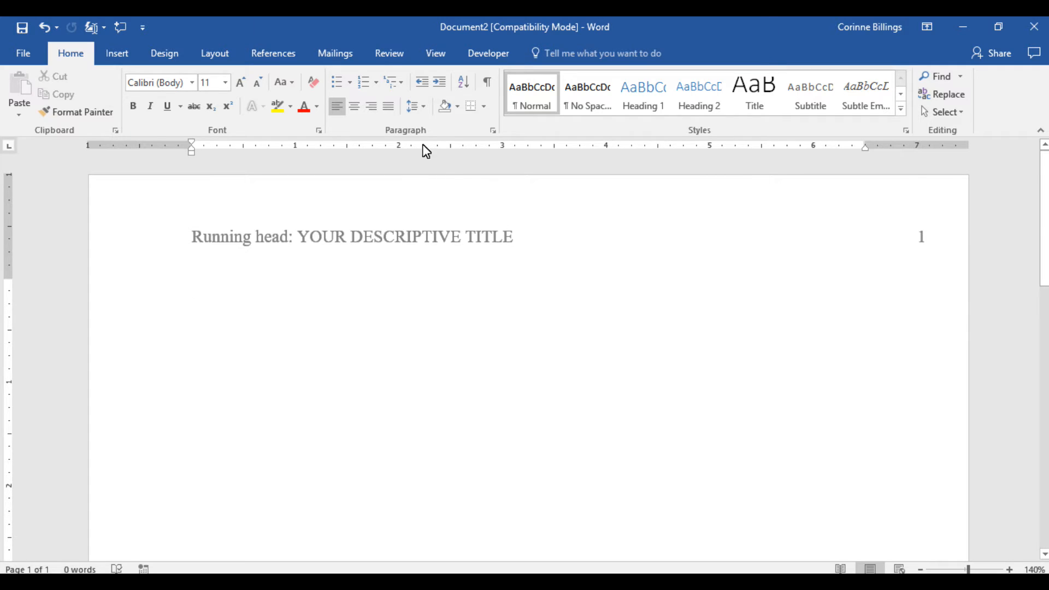
- Show the whole page and enter centered mid-page lines "Your Descriptive Title", "Good Student" and "Texas A&M University-Texarkana"
click(434, 60)
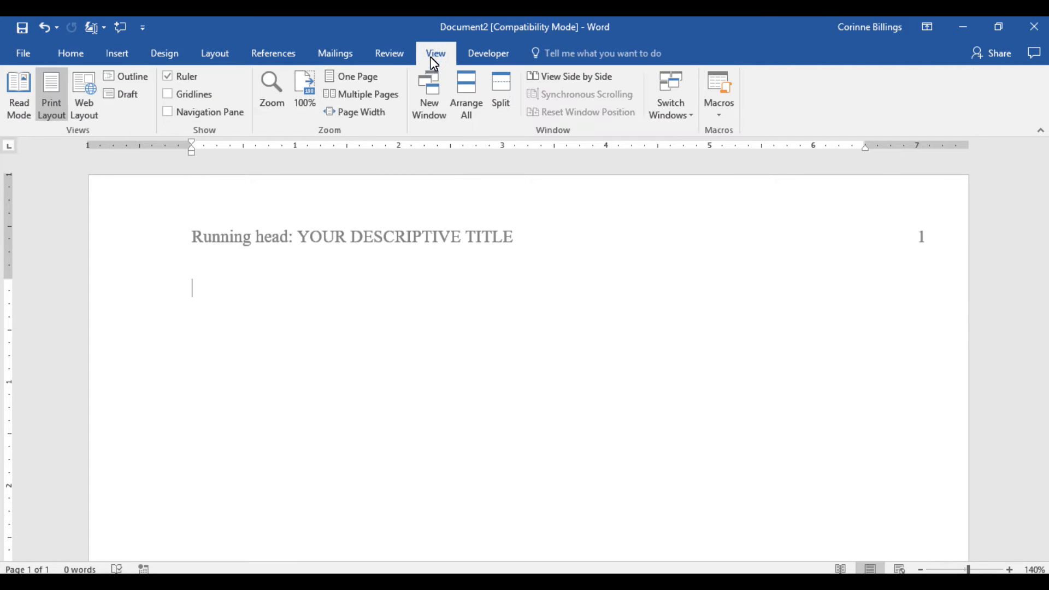
click(363, 78)
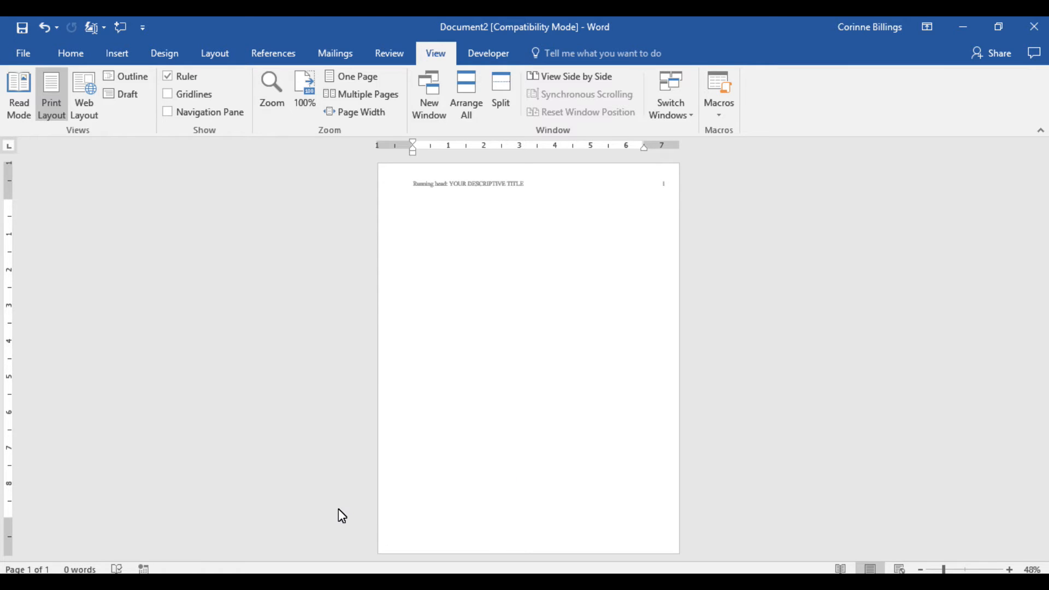
key(Return)
text(Your De)
text(scrip)
text(tive Tit)
text(le )
text(Good Stu)
text(dent)
text(&M)
text( Univer)
text(sity)
text(-Texarka)
text(na)
- Set the three title page lines to Times New Roman, size 12
drag(502, 361, 577, 391)
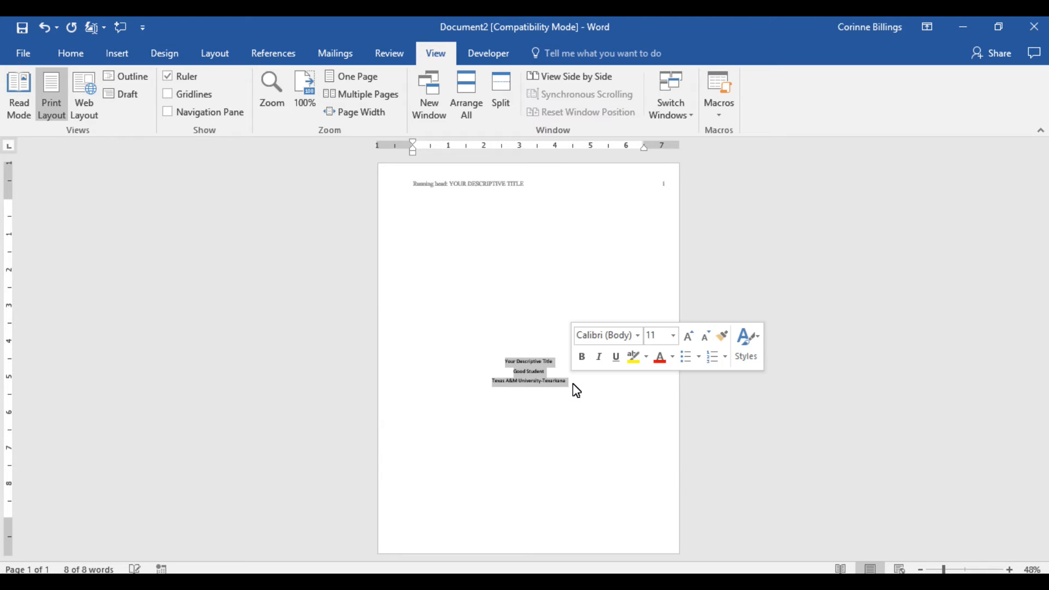
click(80, 51)
click(192, 82)
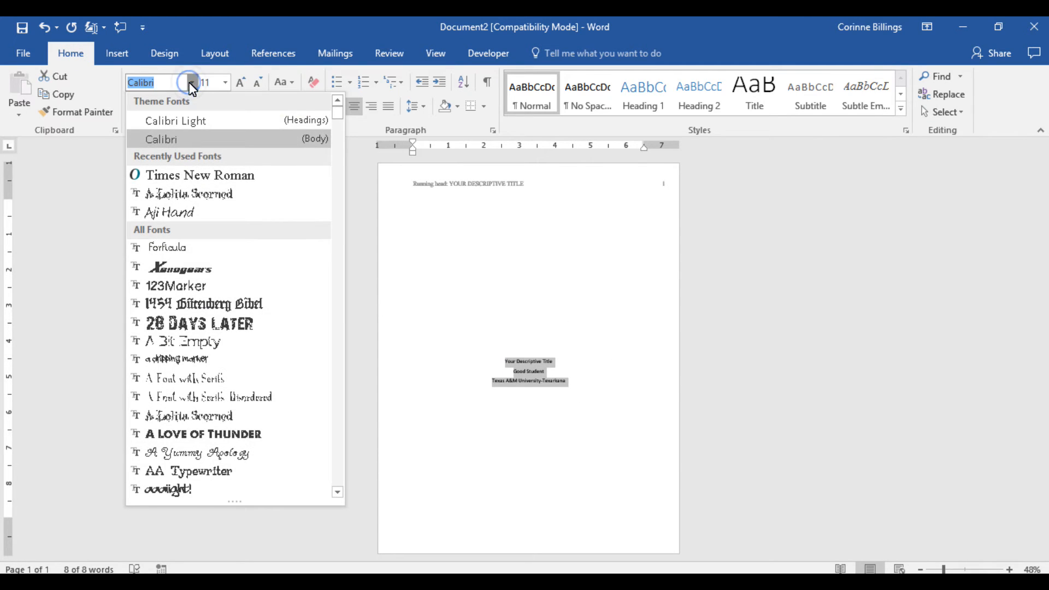
click(202, 175)
click(225, 82)
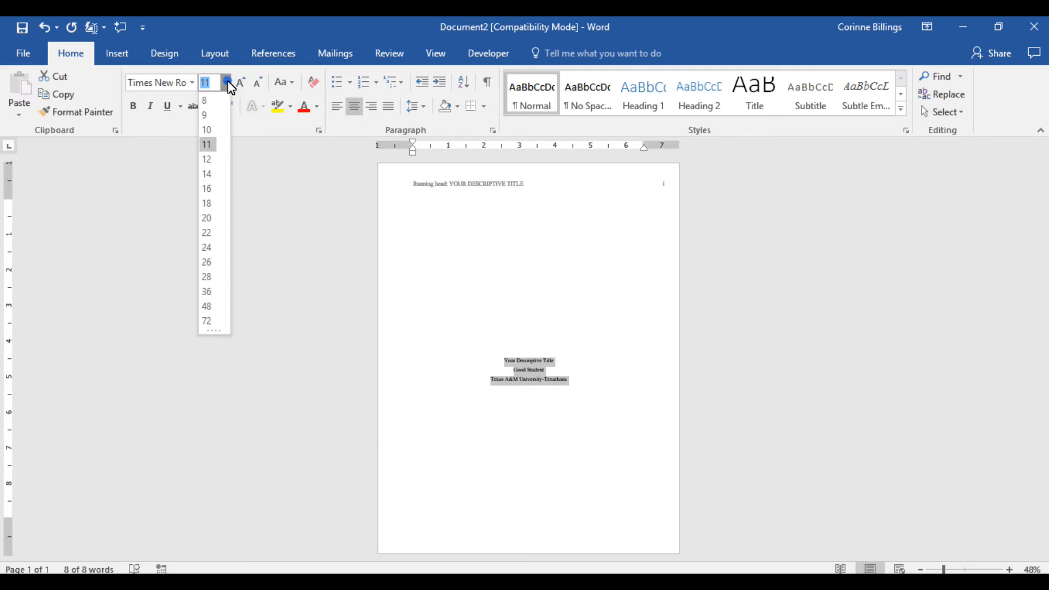
click(214, 158)
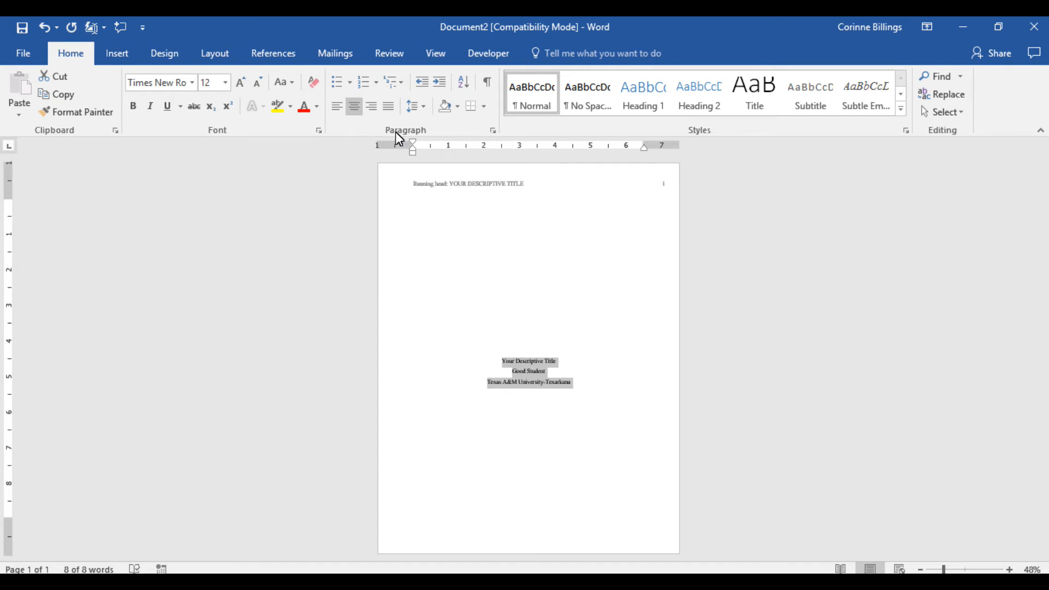
- Set the title lines to double line spacing with no added space between paragraphs of the same style
click(492, 131)
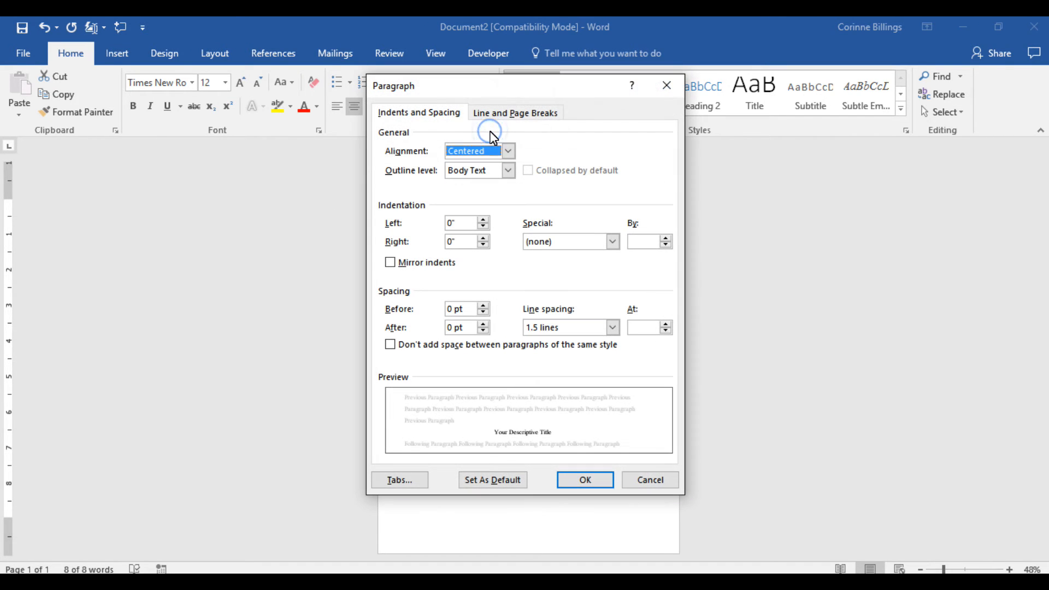
click(391, 346)
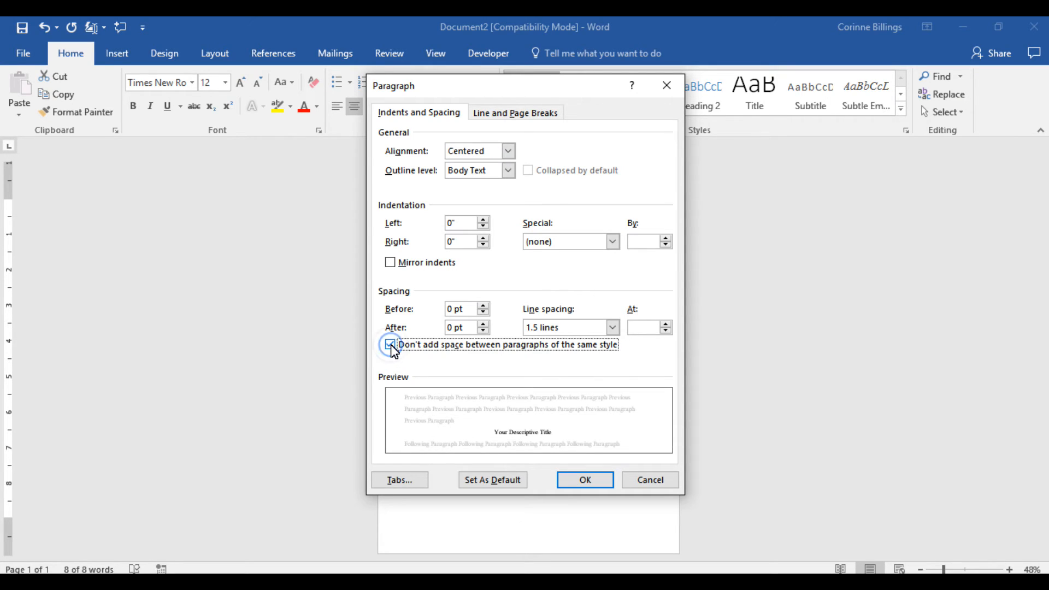
click(613, 328)
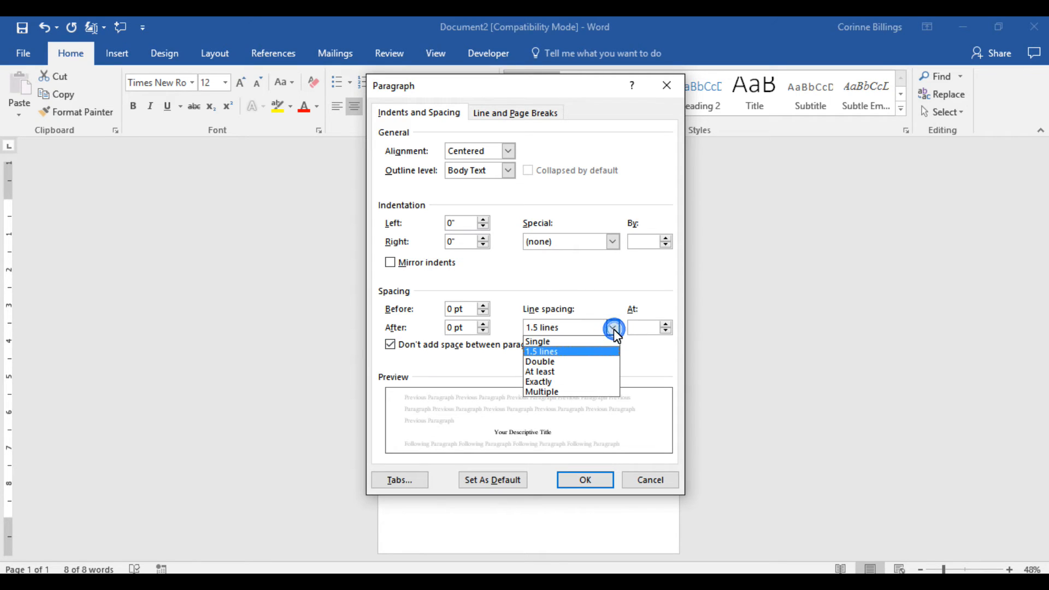
click(588, 363)
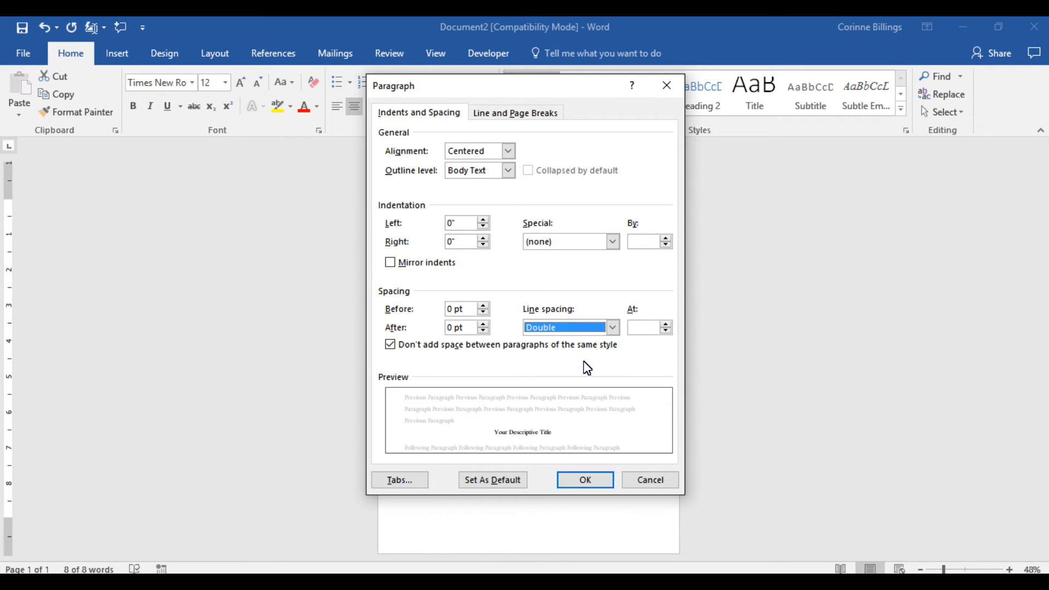
click(582, 476)
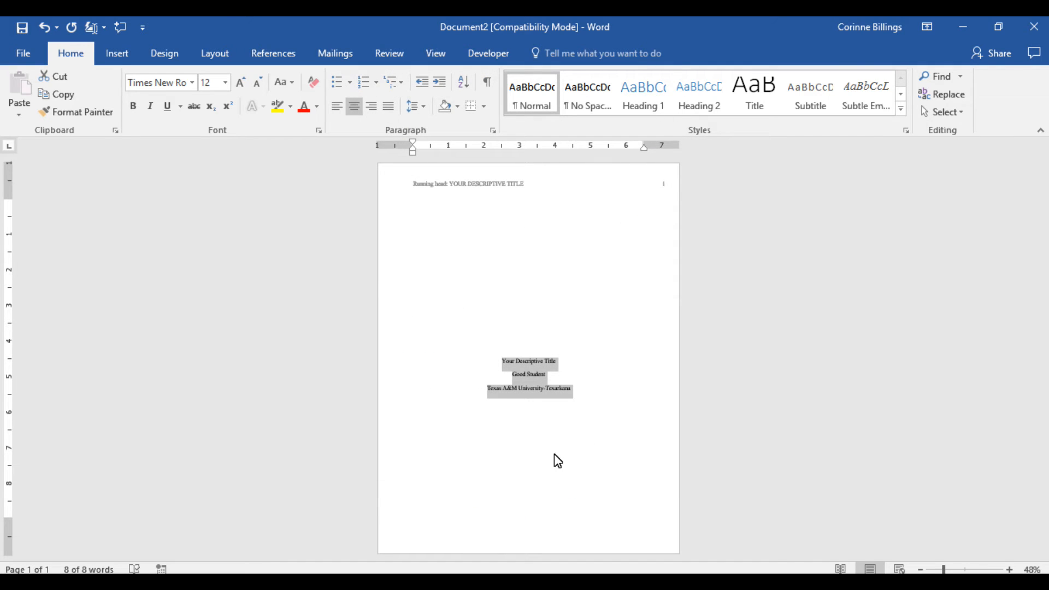
click(573, 394)
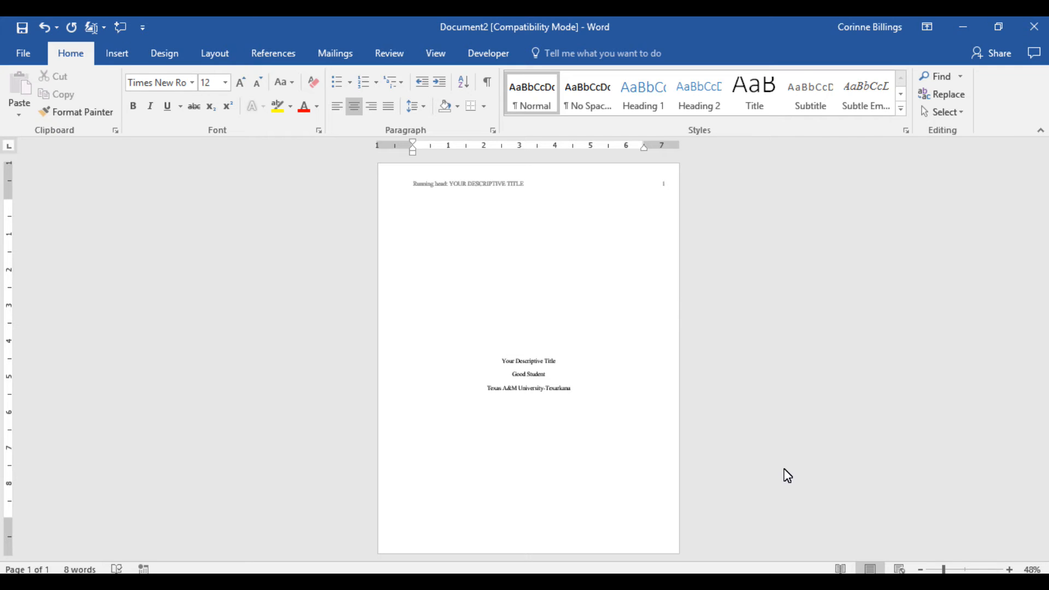
- Add the centered date "April 7, 2016" near the bottom of the title page and start a new page after it
key(Return)
key(Return)
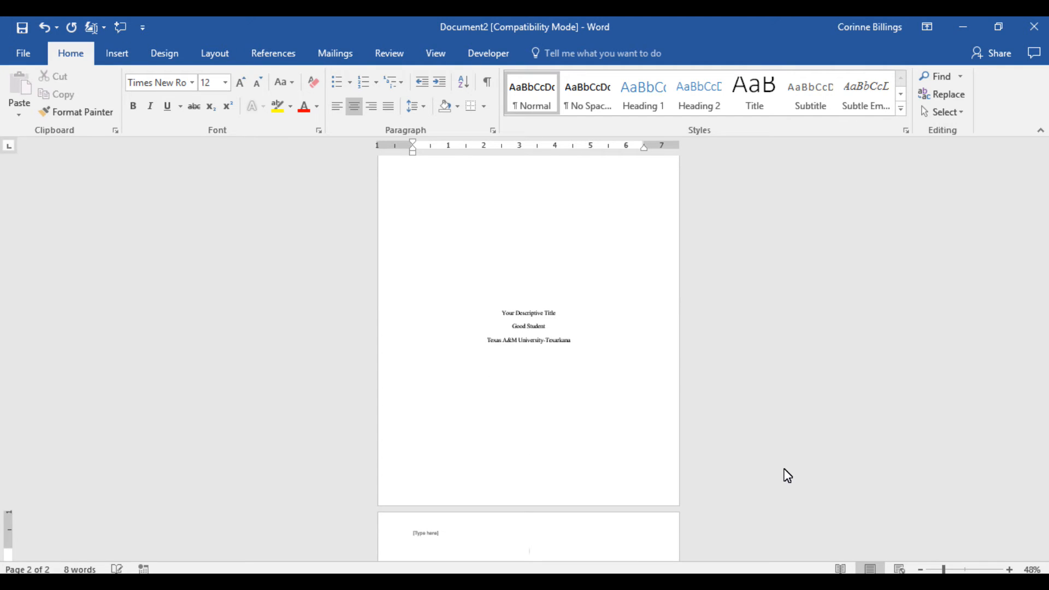
key(BackSpace)
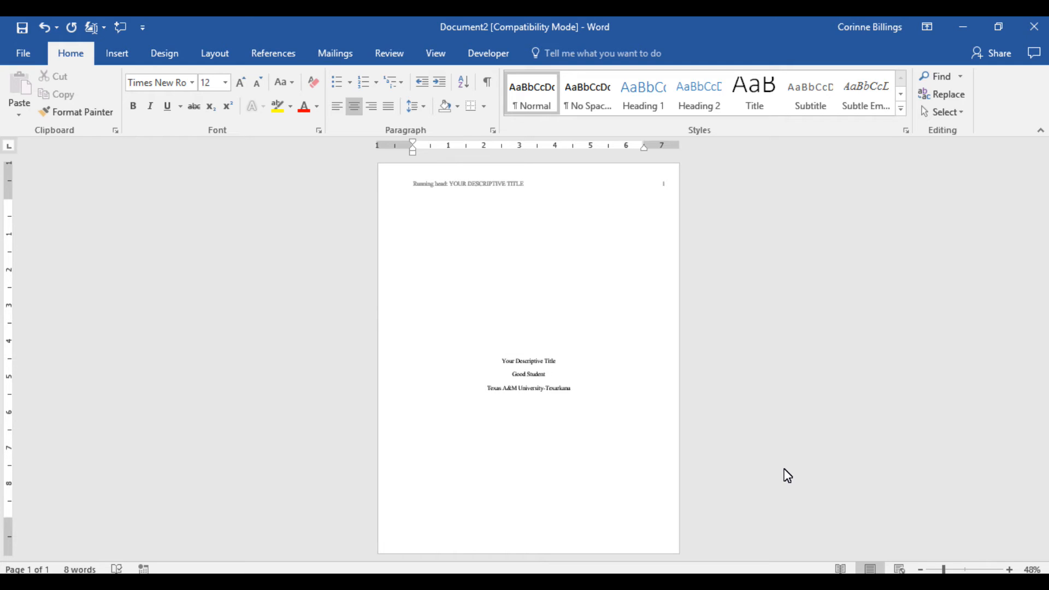
text(April 7, 2016)
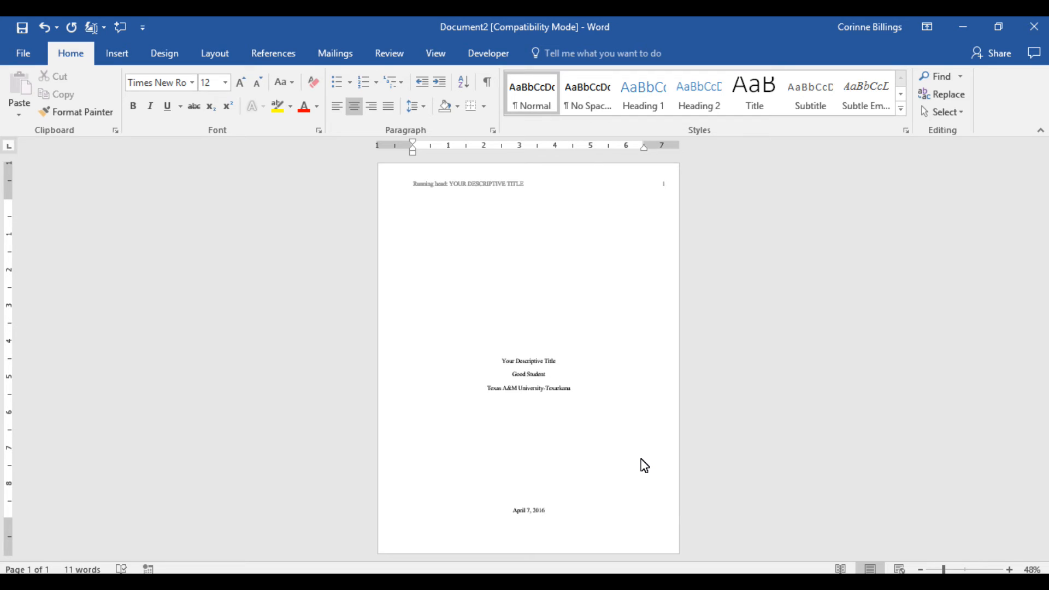
key(ctrl+Return)
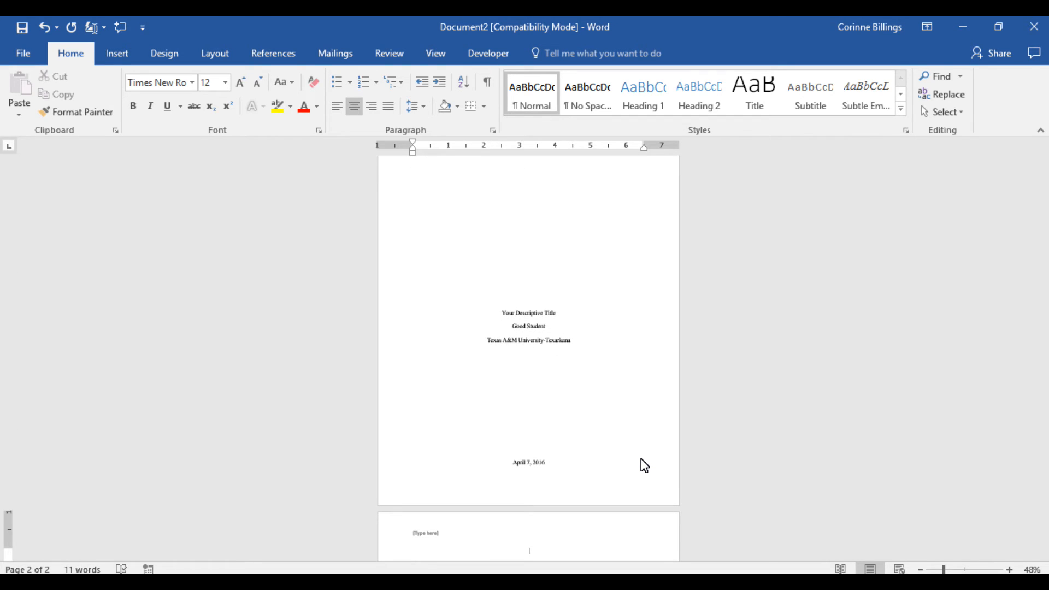
- Set the document zoom to 140% to work on the top of page 2
scroll(628, 366, down, 2)
scroll(632, 366, down, 4)
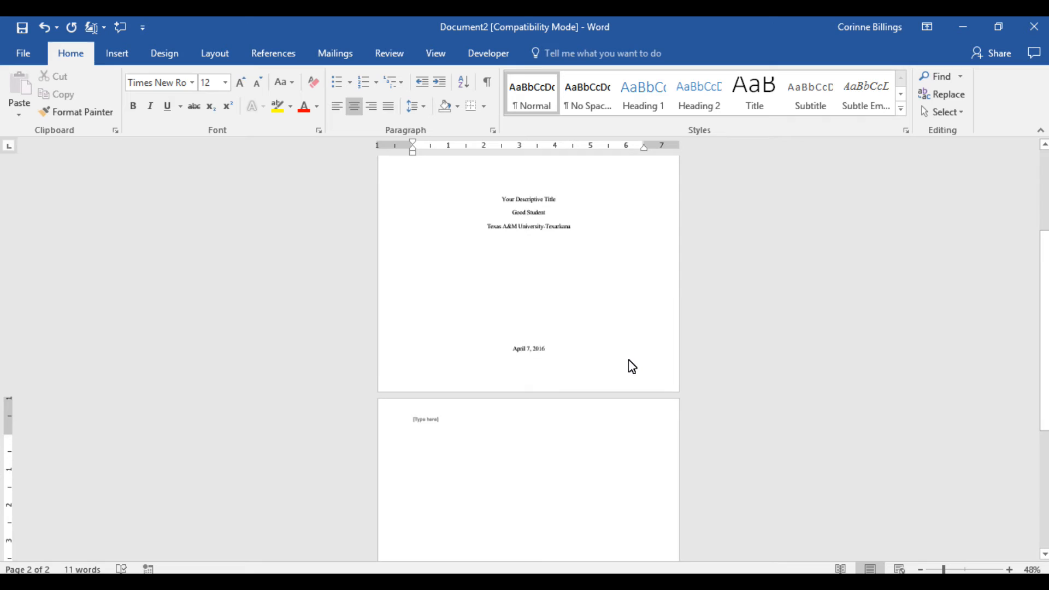
click(433, 59)
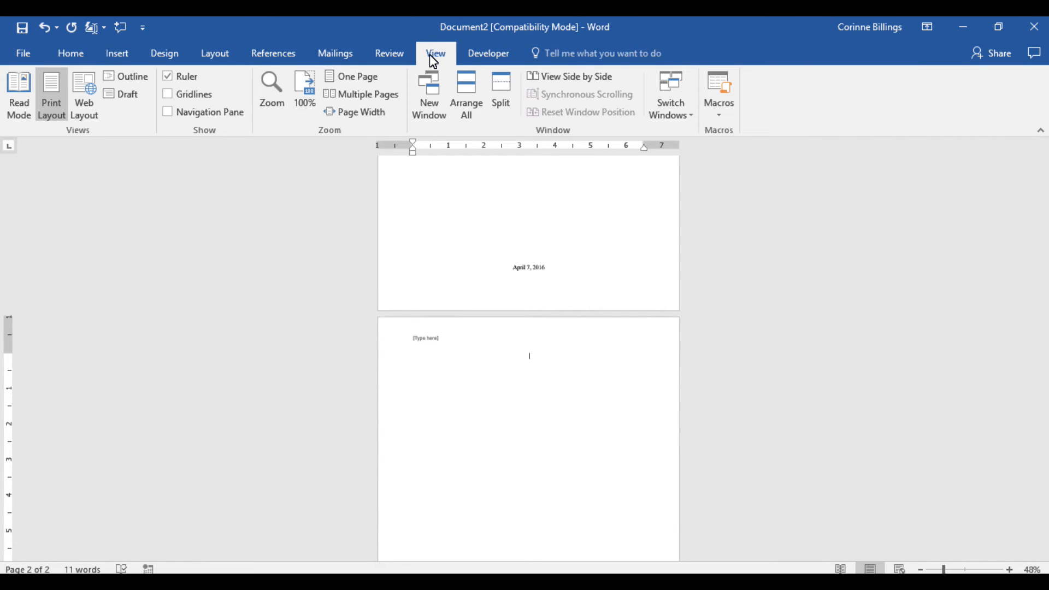
click(271, 92)
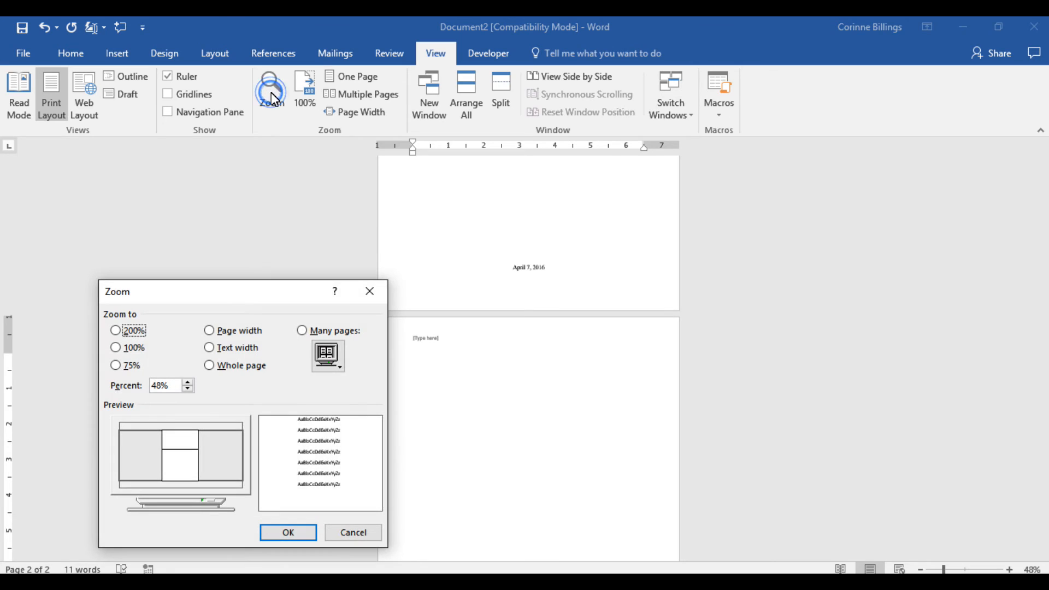
click(188, 383)
click(187, 382)
click(187, 382)
drag(187, 383, 185, 384)
click(187, 385)
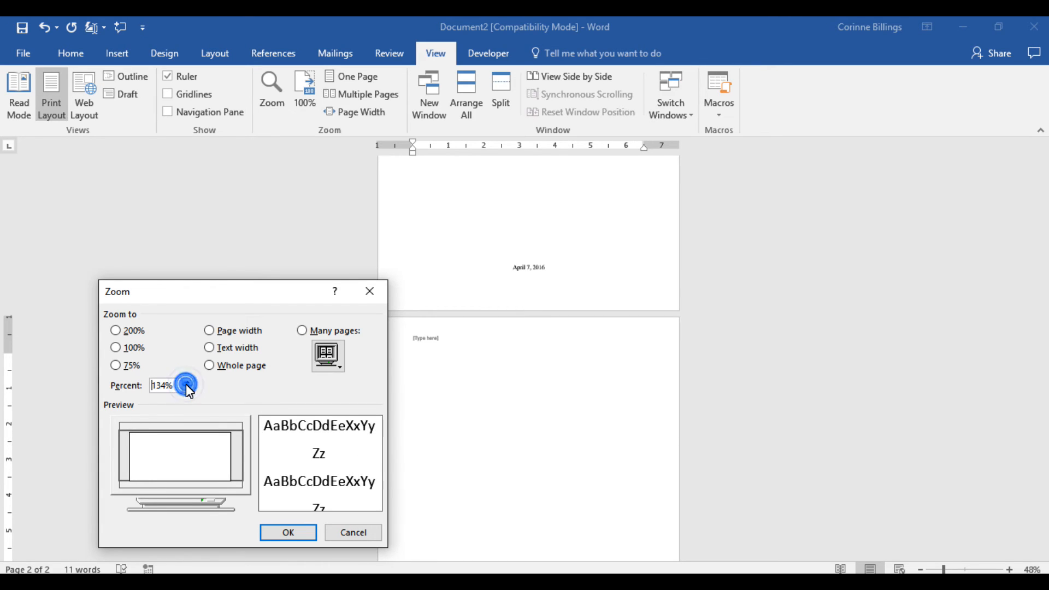
click(186, 385)
click(186, 386)
click(285, 531)
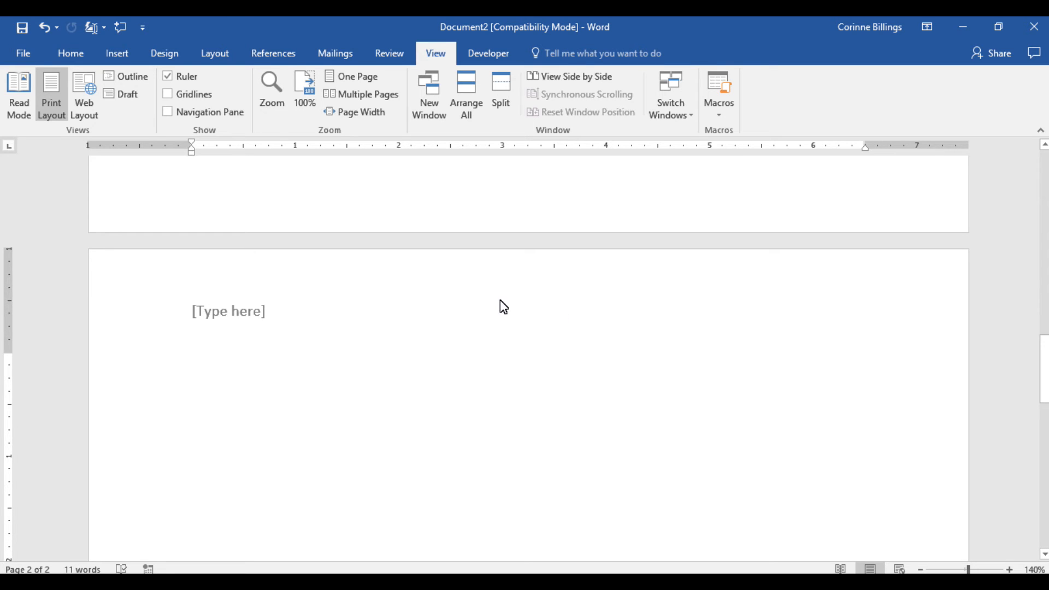
- Replace the placeholder in the page 2 header with a top-of-page page number in the Plain Number 3 style
double_click(475, 305)
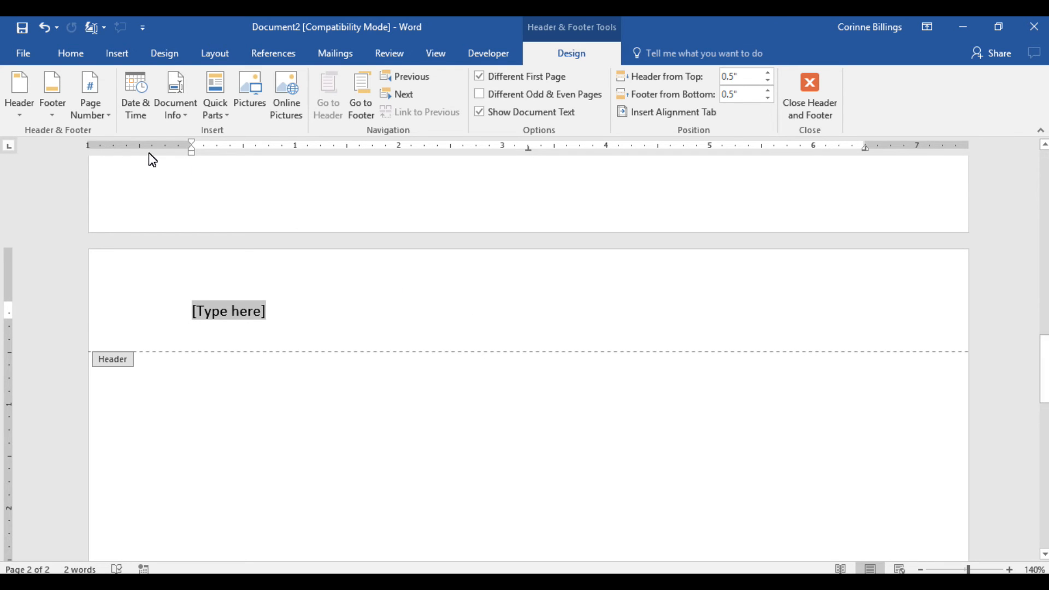
click(90, 101)
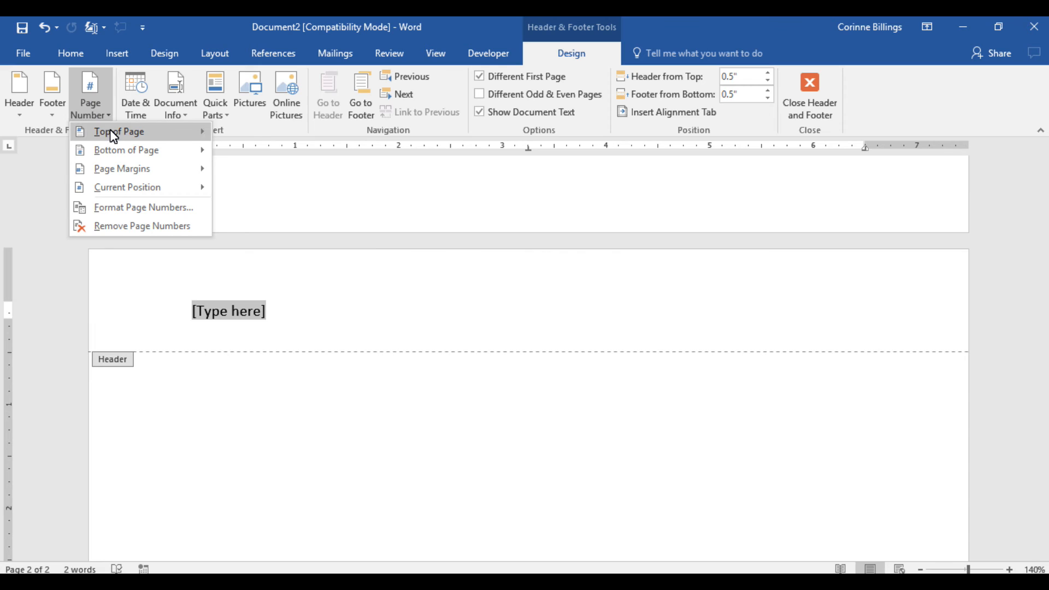
mouse_move(113, 136)
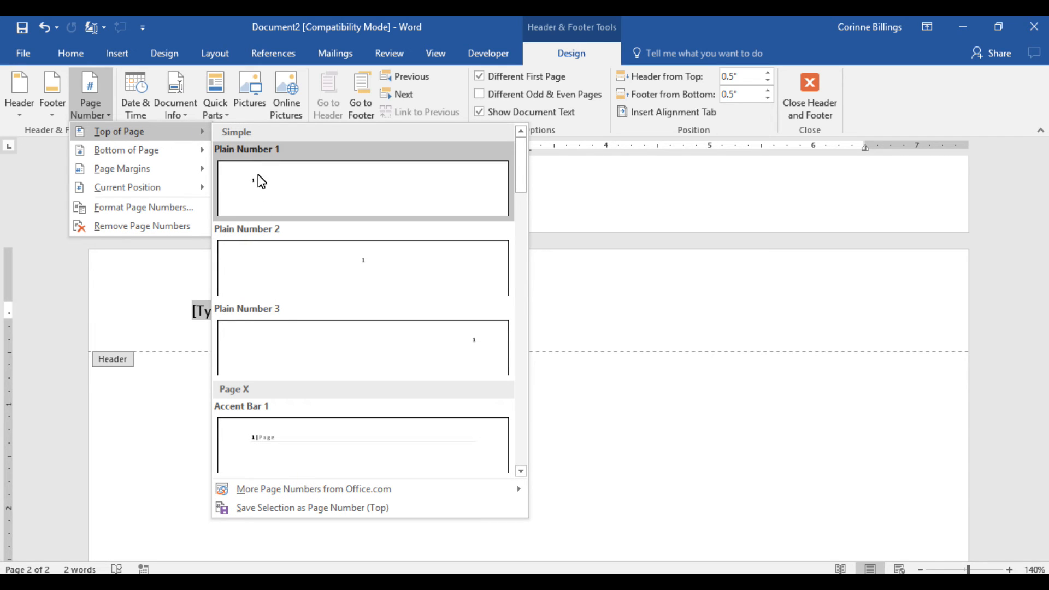
click(281, 347)
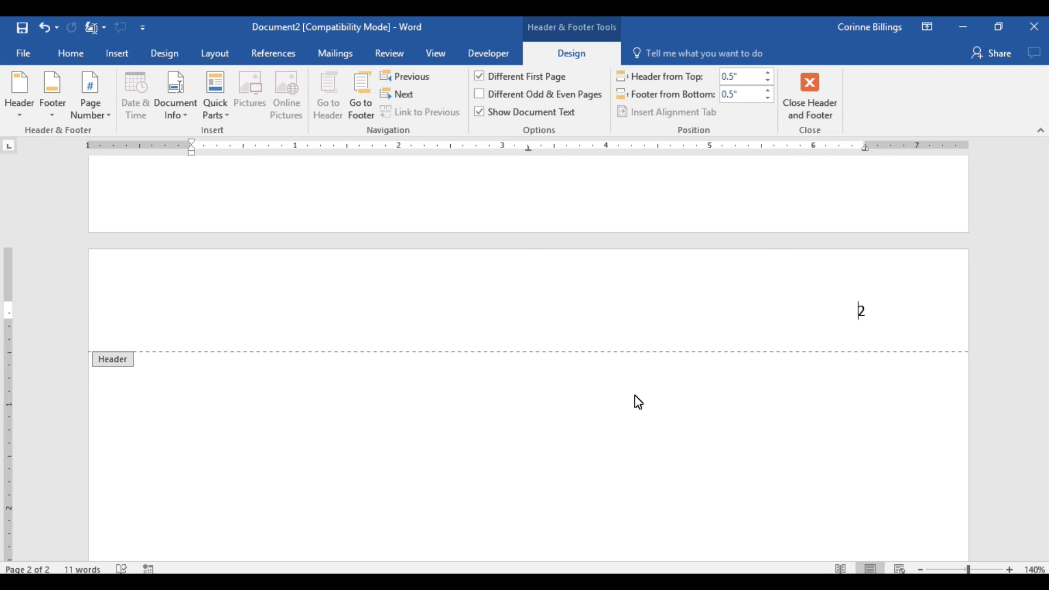
- Enter "YOUR DESCRIPTIVE TITLE" before the page 2 header's page number, with the title at the left margin and the number at the right margin
text(YOUR D)
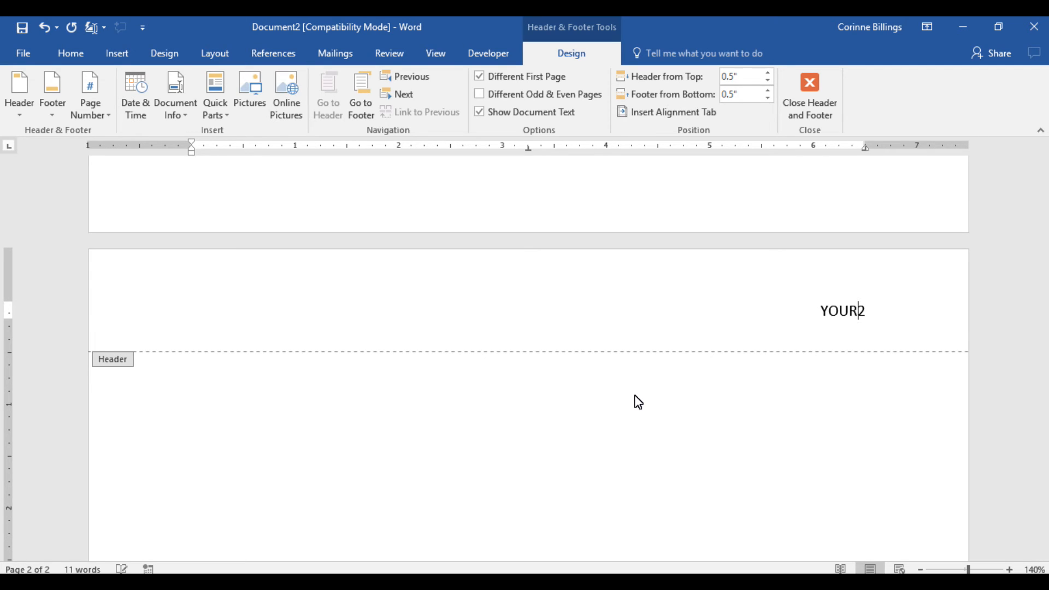
text(ES)
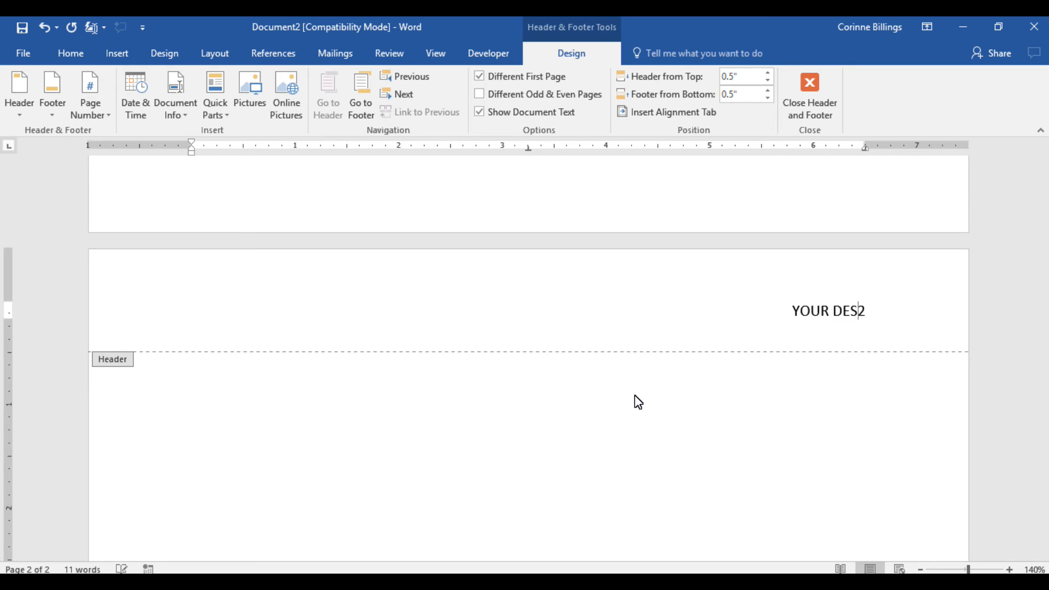
text(CRIPTIV)
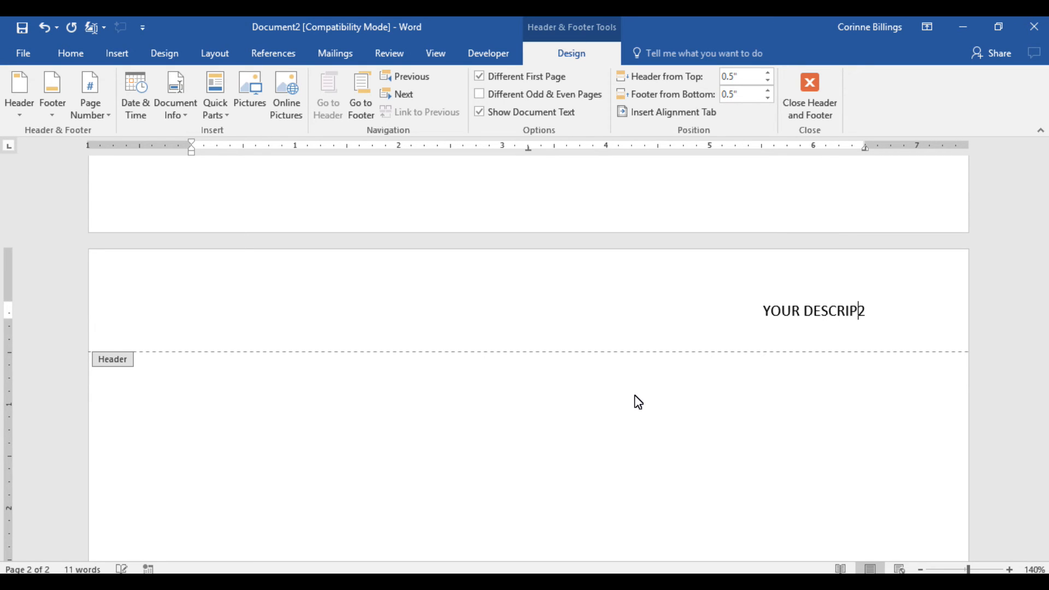
text(E TITLE)
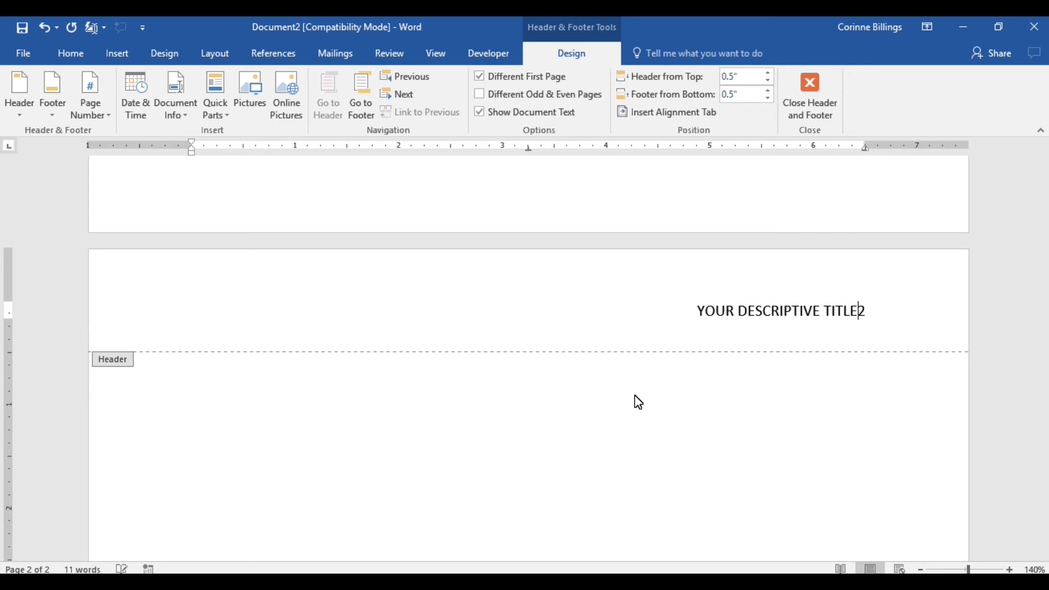
key(Tab)
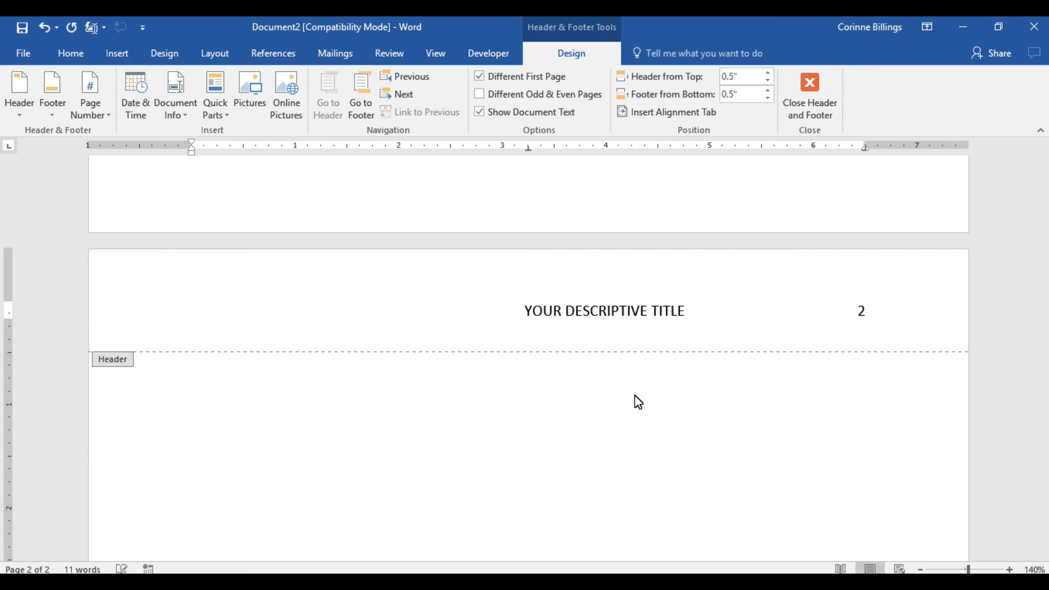
key(ctrl+l)
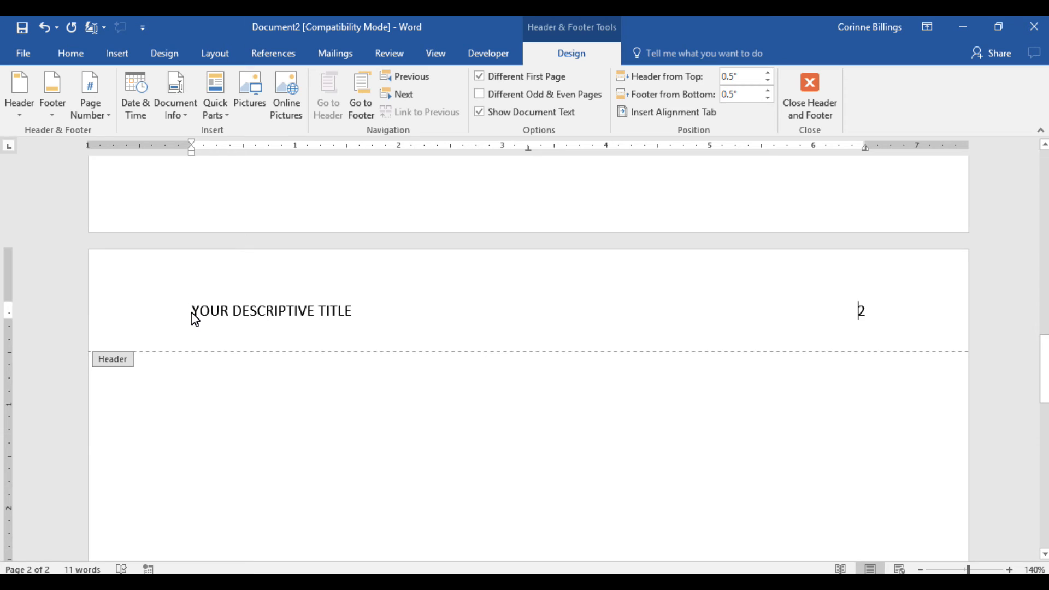
- Format the whole page 2 header line in Times New Roman, size 12, and return to the document body
drag(194, 312, 871, 309)
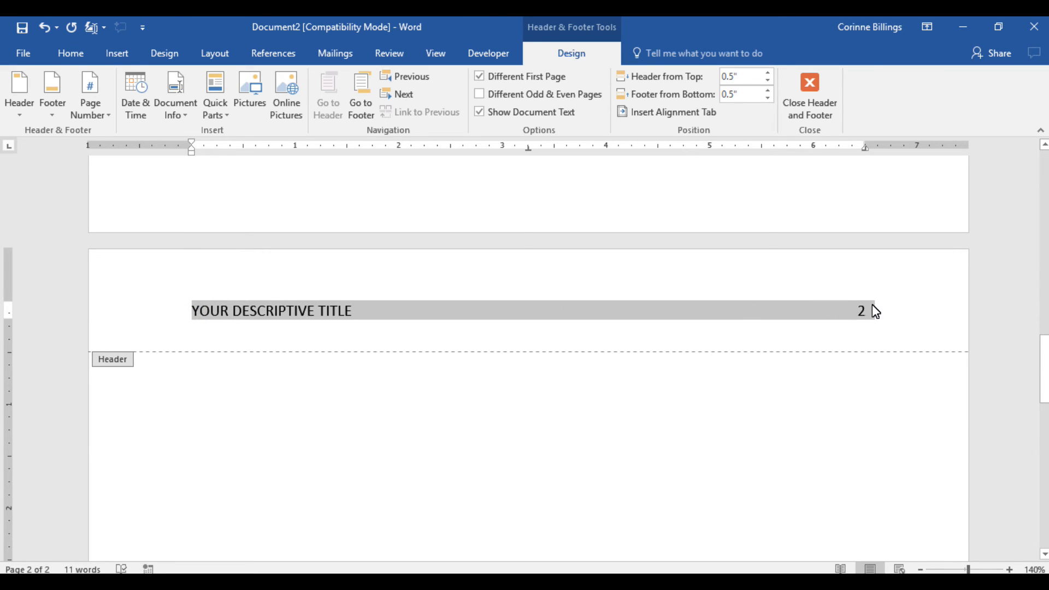
click(70, 61)
click(192, 83)
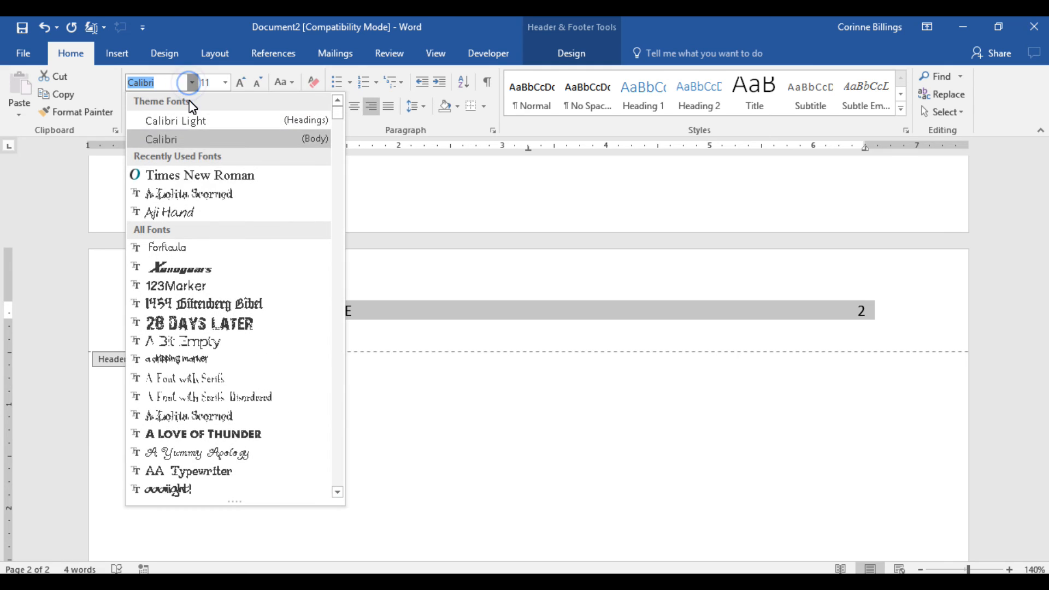
click(195, 175)
click(223, 82)
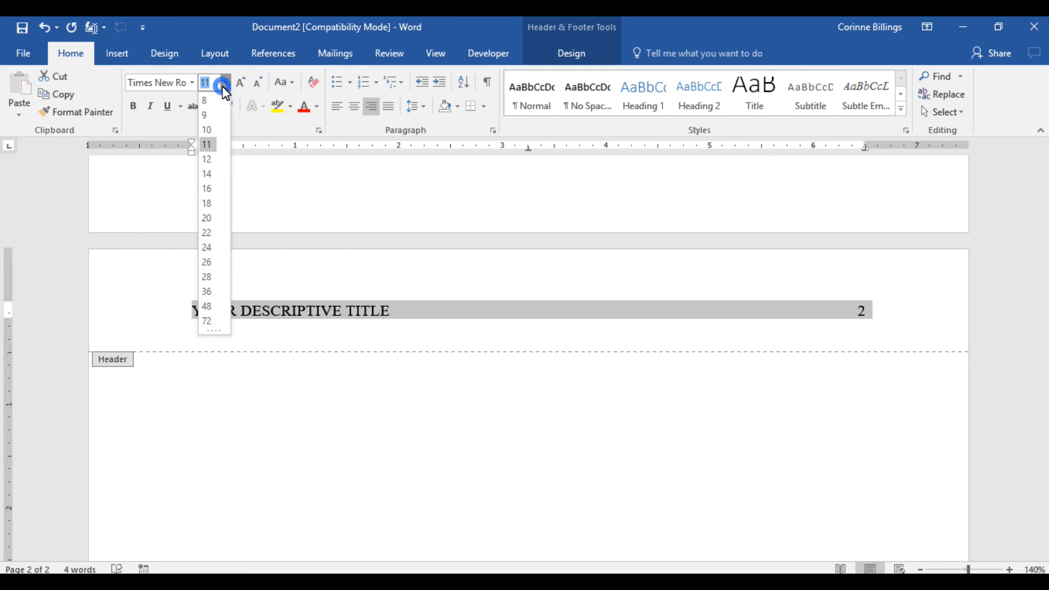
click(208, 159)
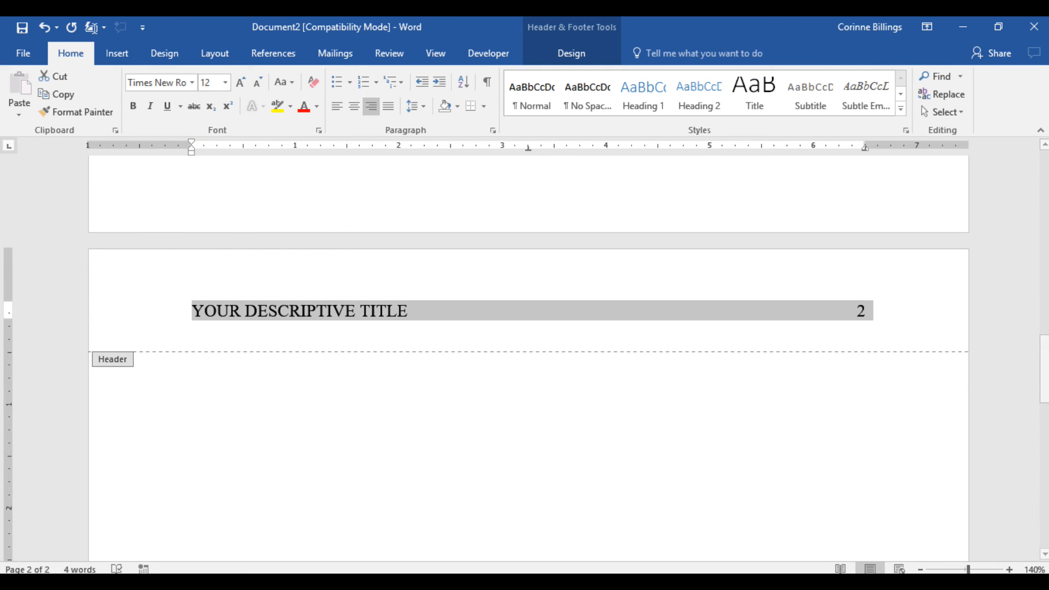
double_click(356, 462)
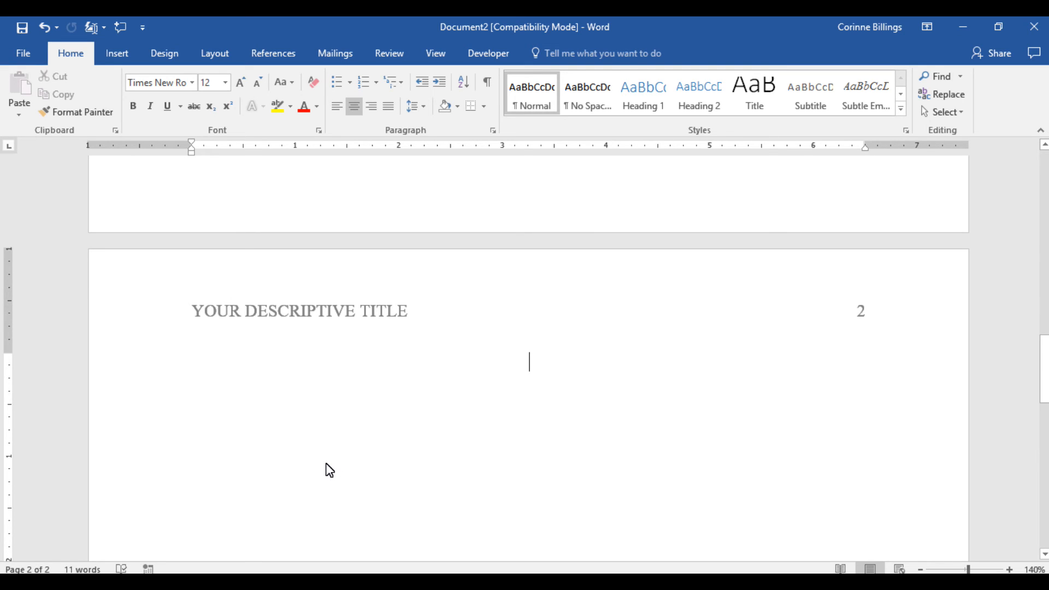
- Left-align the body text on page 2 and fill the page with blank lines up to the first line of page 3
key(ctrl+l)
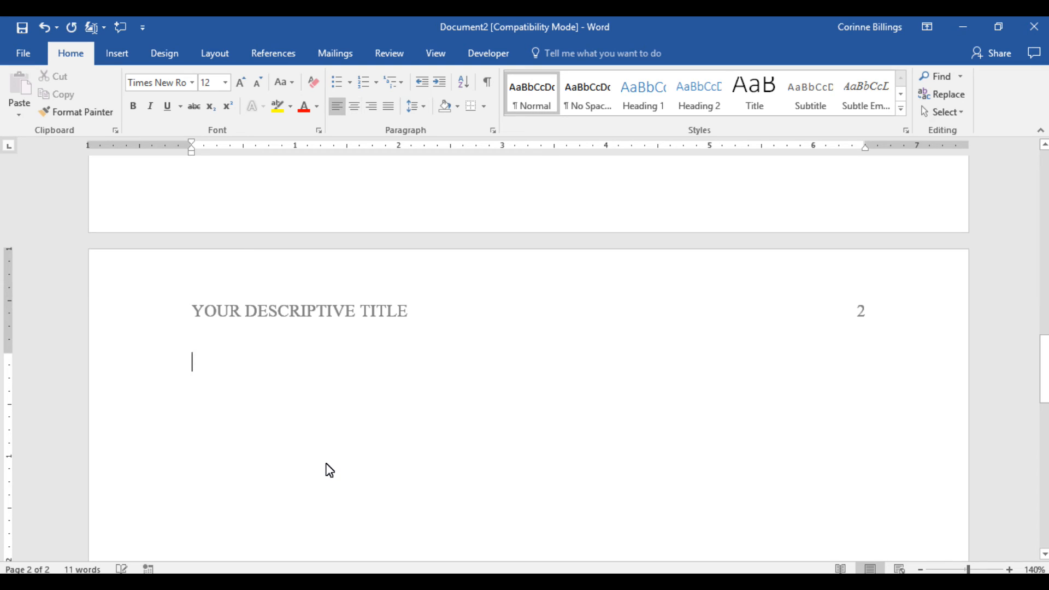
scroll(270, 436, down, 2)
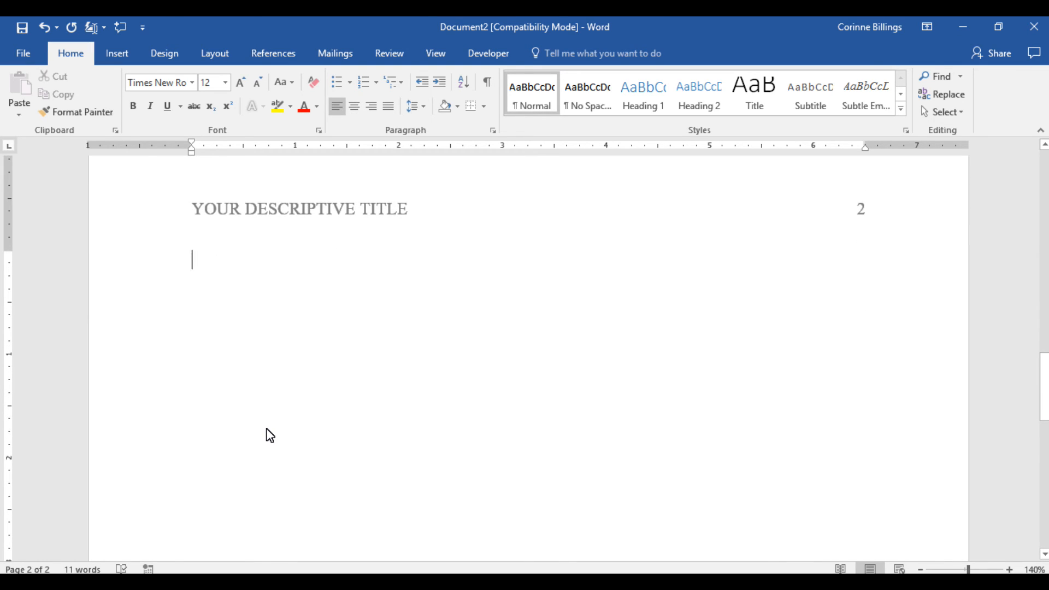
key(Return)
key(Return)
key(Return)
key(Return)
key(Return)
key(Return)
key(Return)
key(Return)
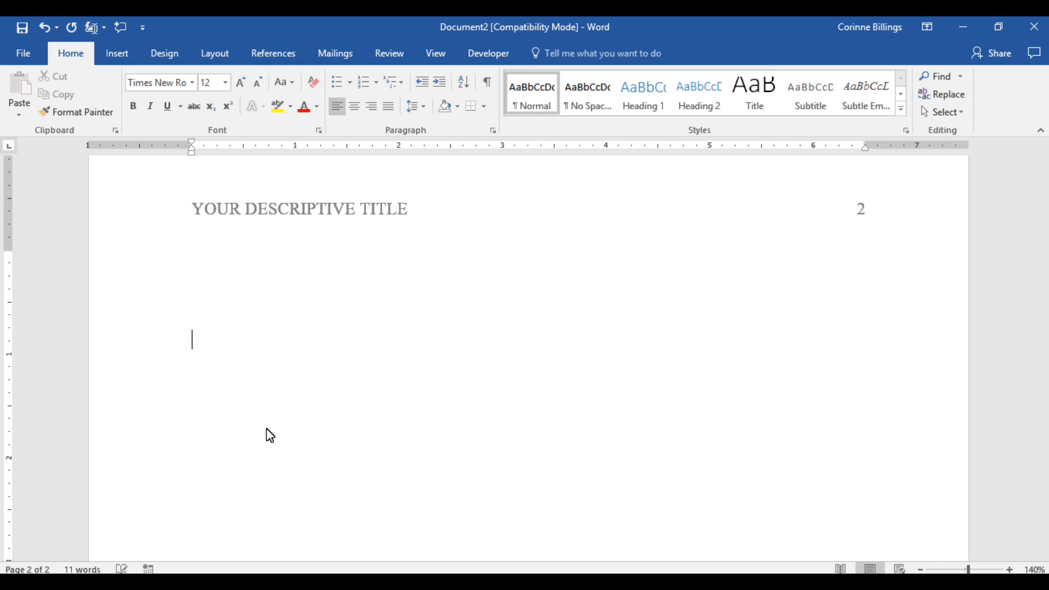
key(Return)
key(Return)
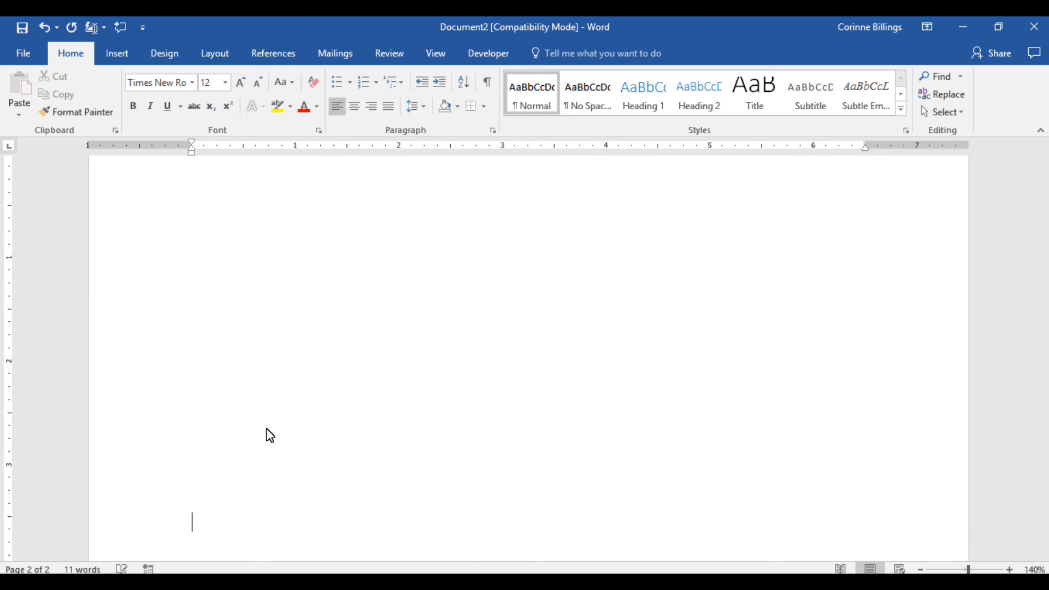
key(Return)
key(Return)
key(Return)
key(Return)
key(Return)
key(Return)
key(Return)
key(Return)
key(Return)
key(Return)
key(Return)
key(Return)
key(Return)
key(Return)
key(Return)
key(Return)
key(Return)
key(Return)
key(Return)
key(Return)
key(Return)
key(Return)
key(Return)
key(Return)
key(Return)
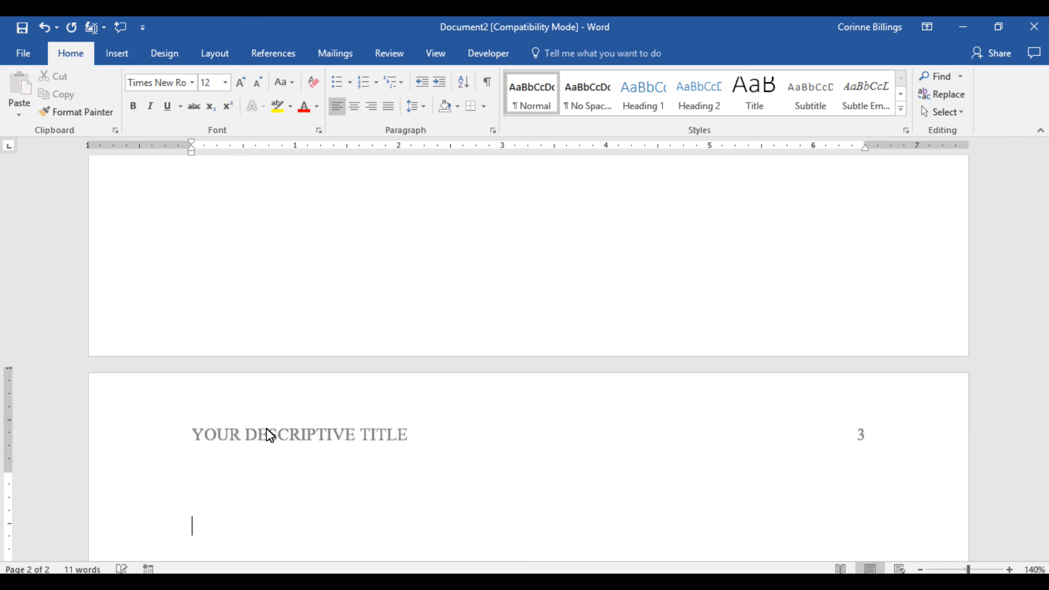
key(BackSpace)
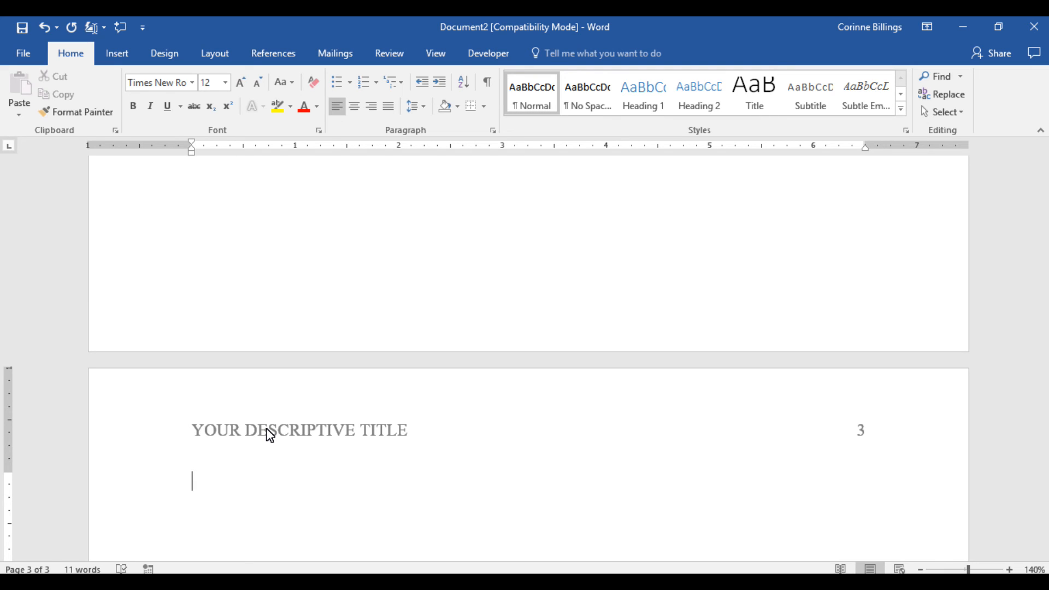
- Enter the centered heading "References" on the first line of page 3 and start a new line below it
key(ctrl+e)
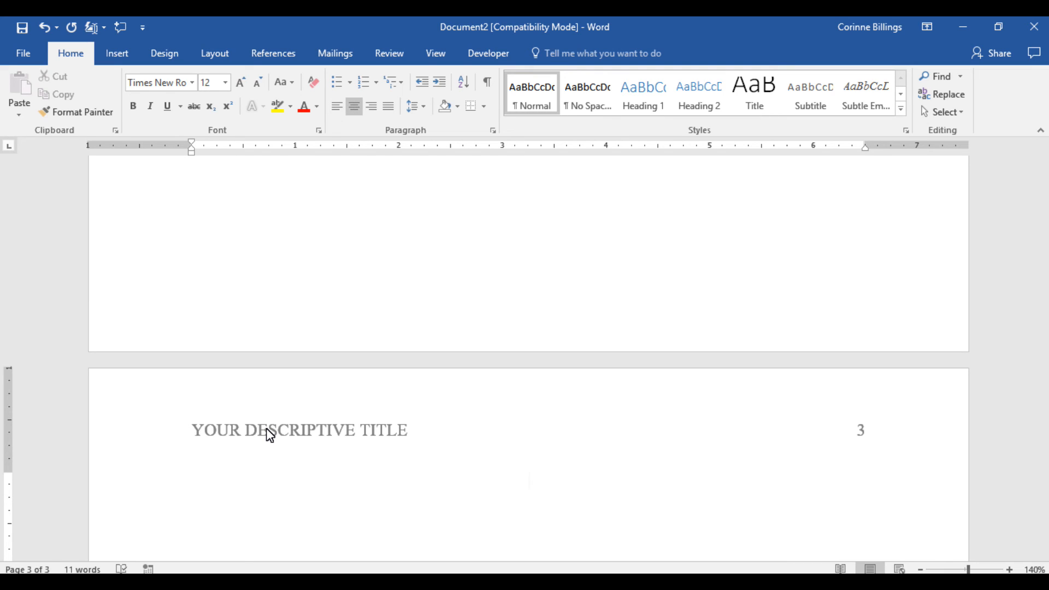
text(References)
key(Return)
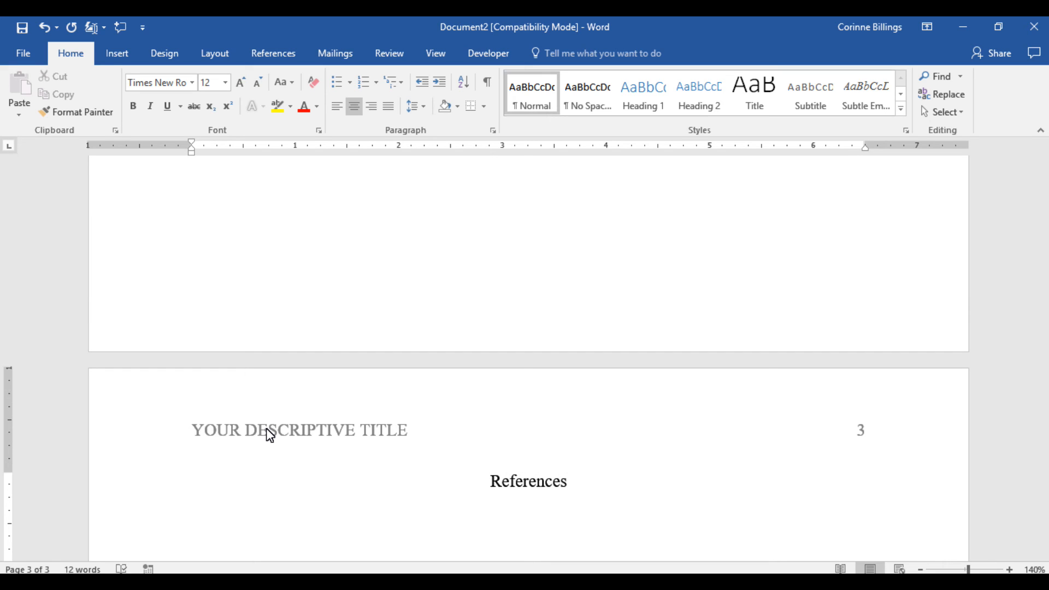
- Left-align the line below the References heading and fill it with placeholder text long enough to wrap onto a second line
key(ctrl+l)
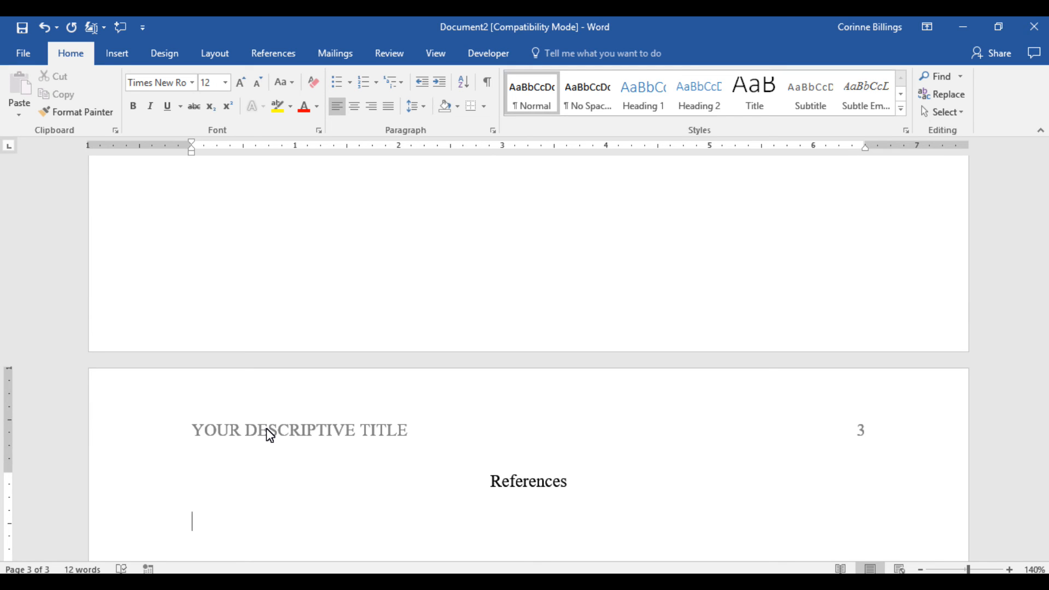
scroll(270, 436, down, 3)
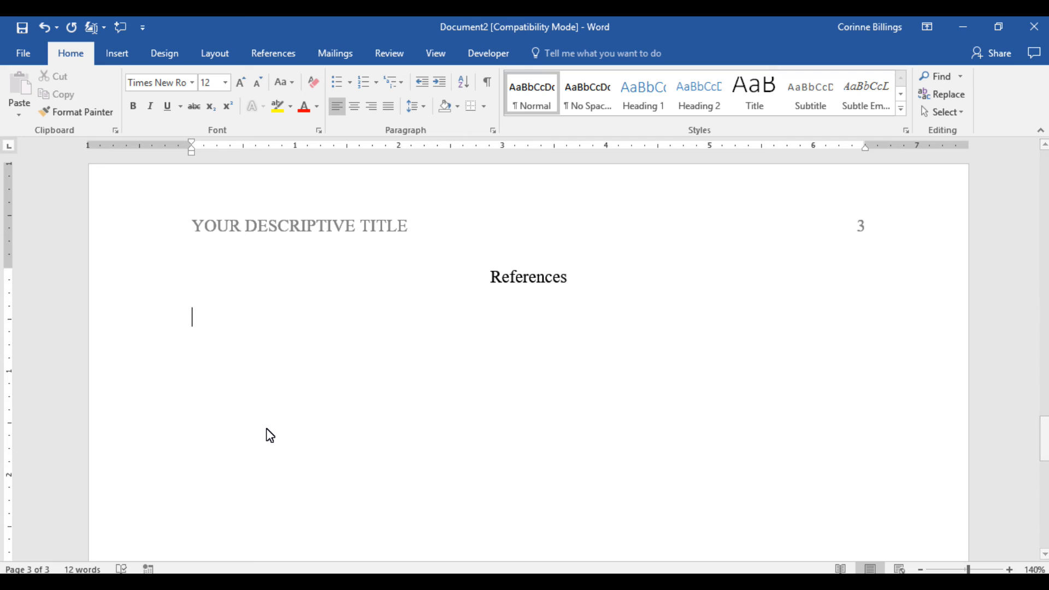
text(jkdjksjkf)
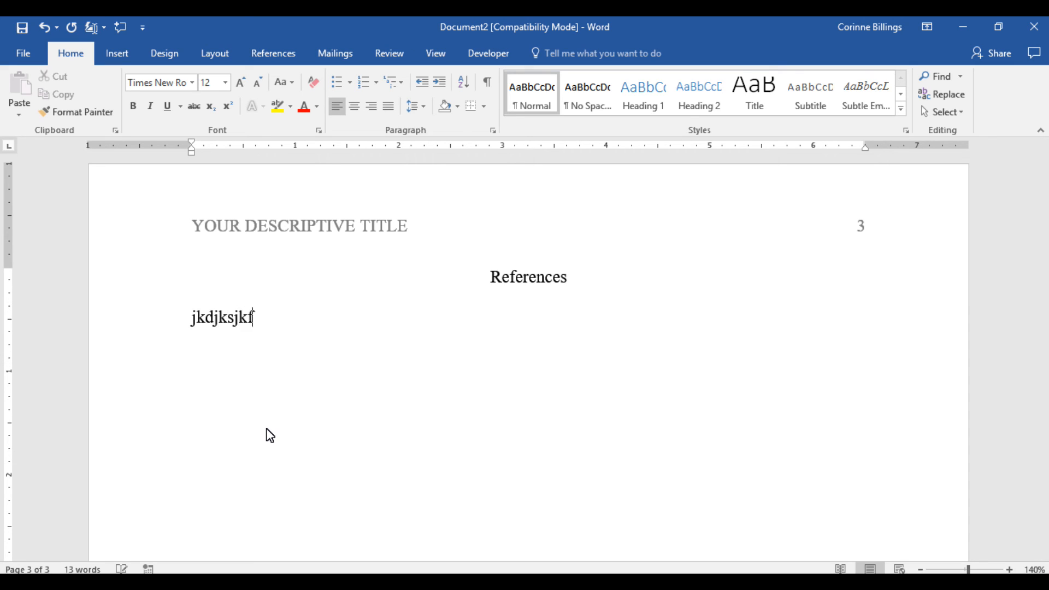
text(jsl fjkdsljfklsj )
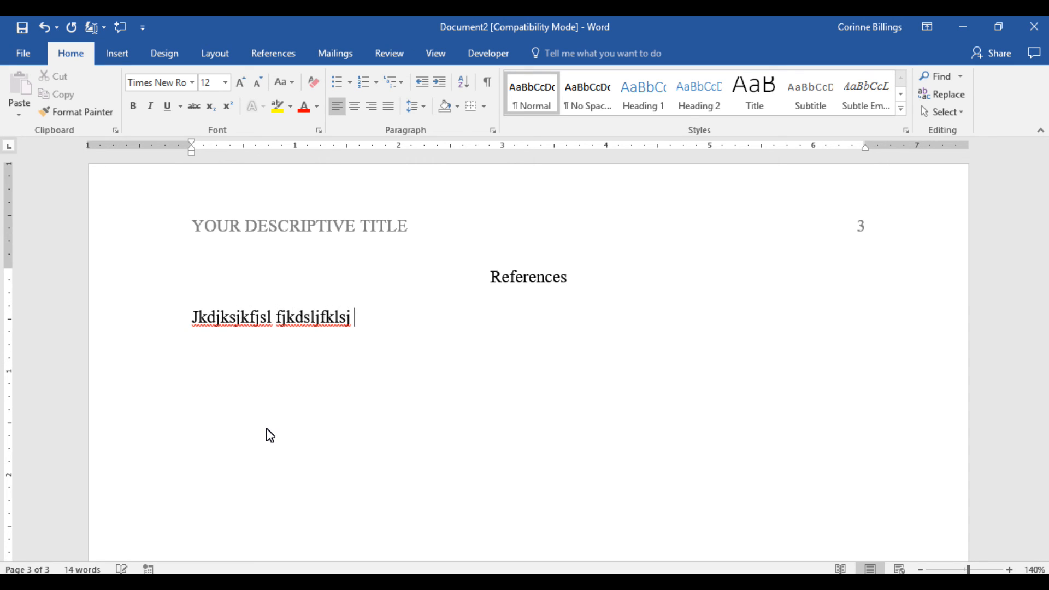
text(fjksdjfklsdjlkf j)
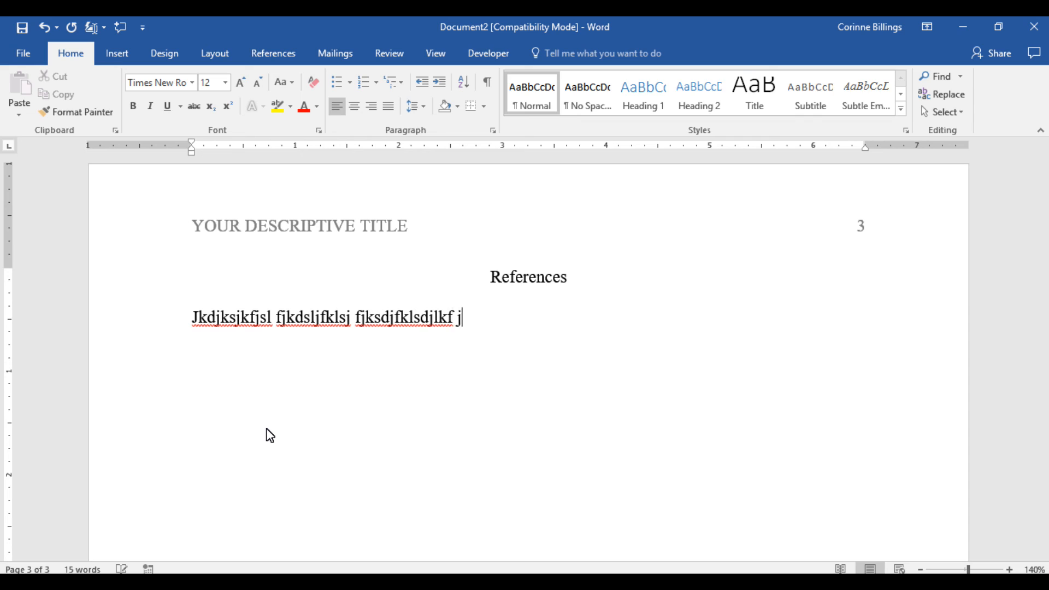
text(kfjskljfkls jfksljfk)
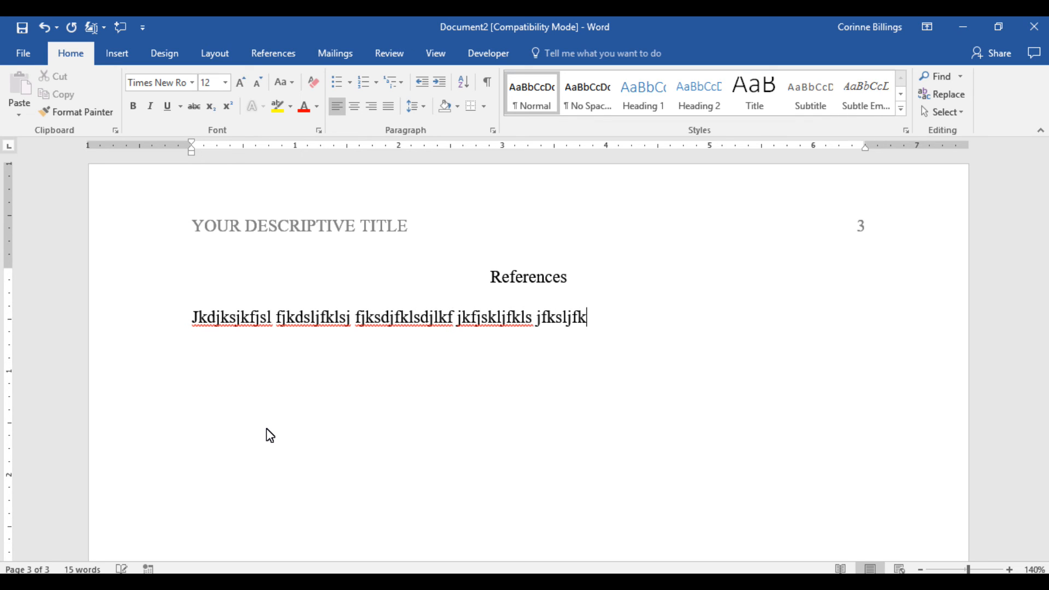
text(dsjfkl fjsdklfjksdl)
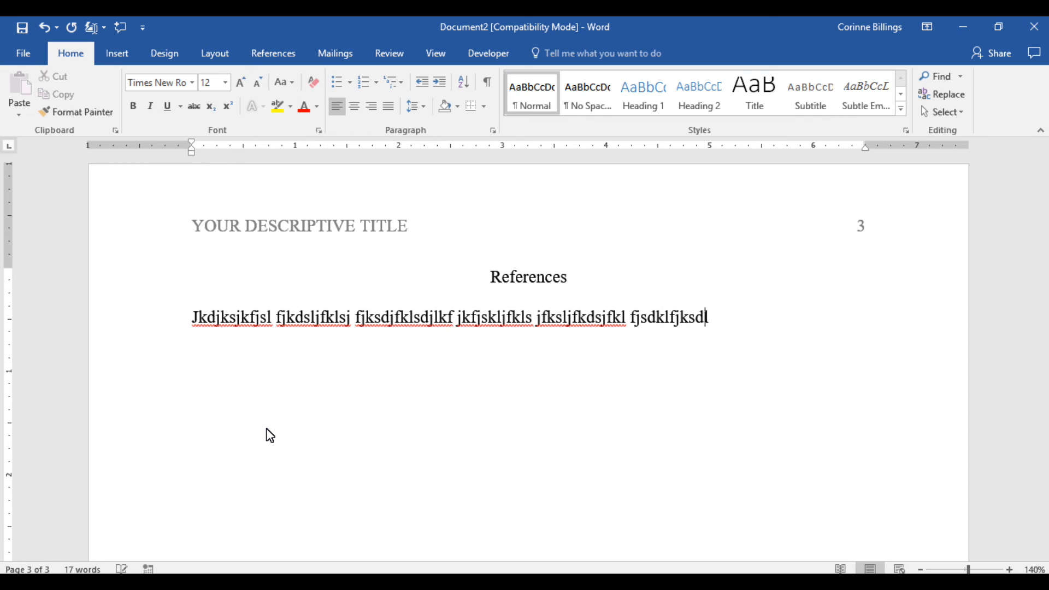
text(fj fjkslfjsdkff )
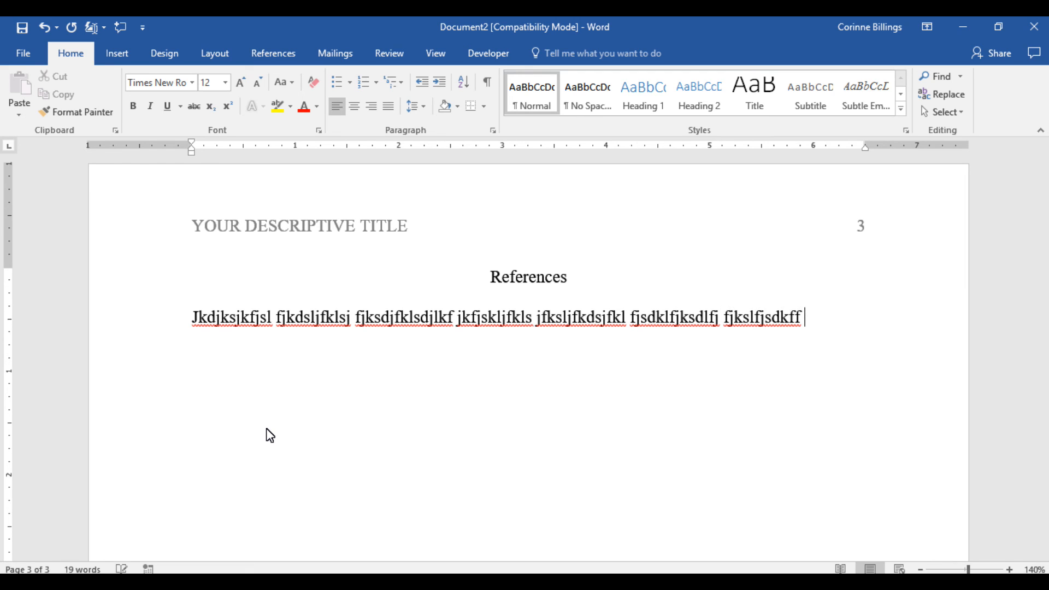
text(jfksljfklsjf fjskdjfksdld fjhksl)
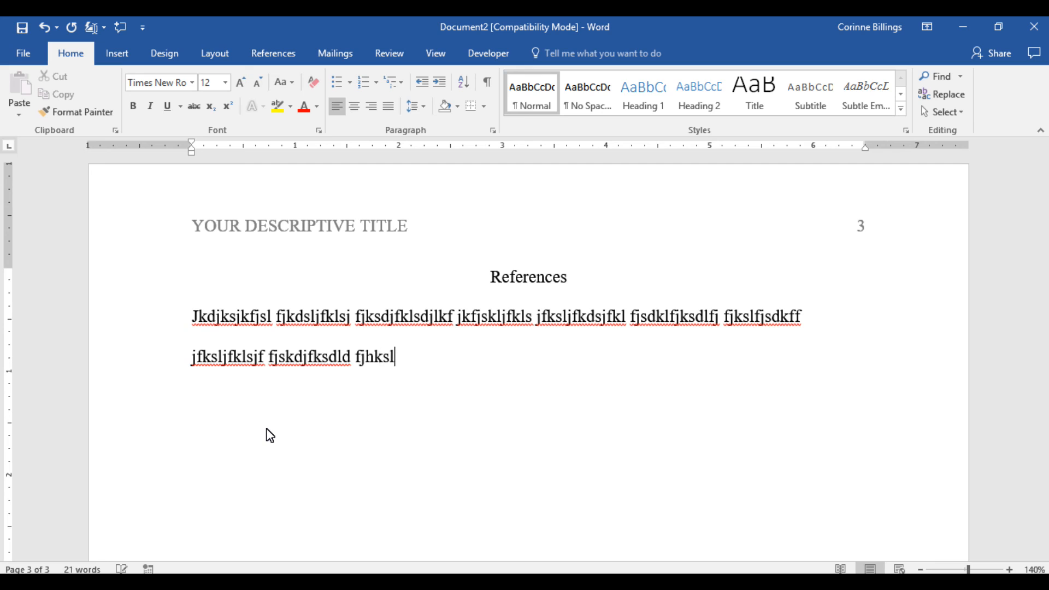
text(jfksldj fjkslfj)
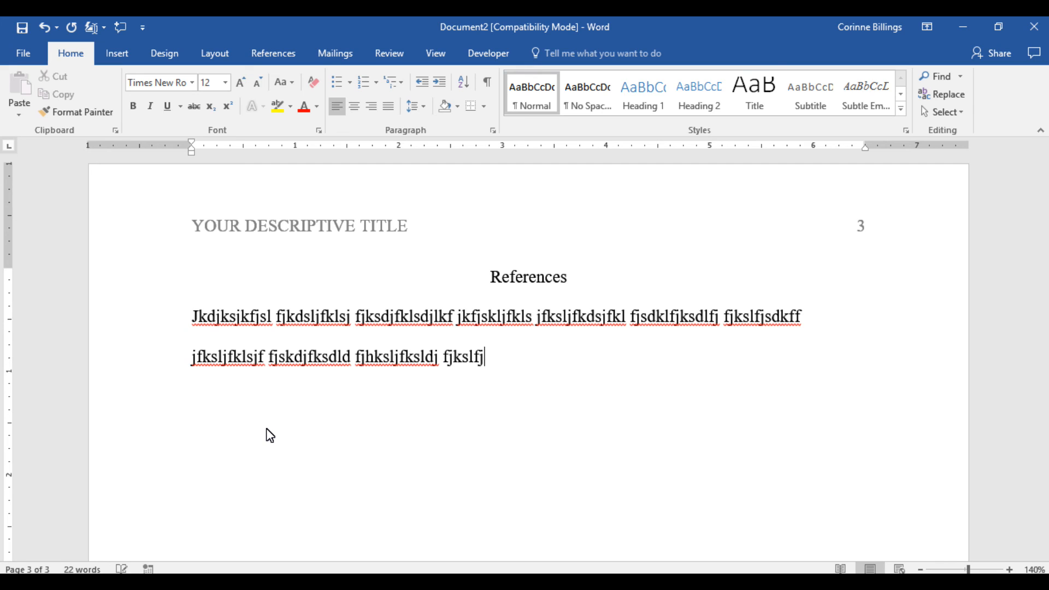
text(skdl fjskljfl)
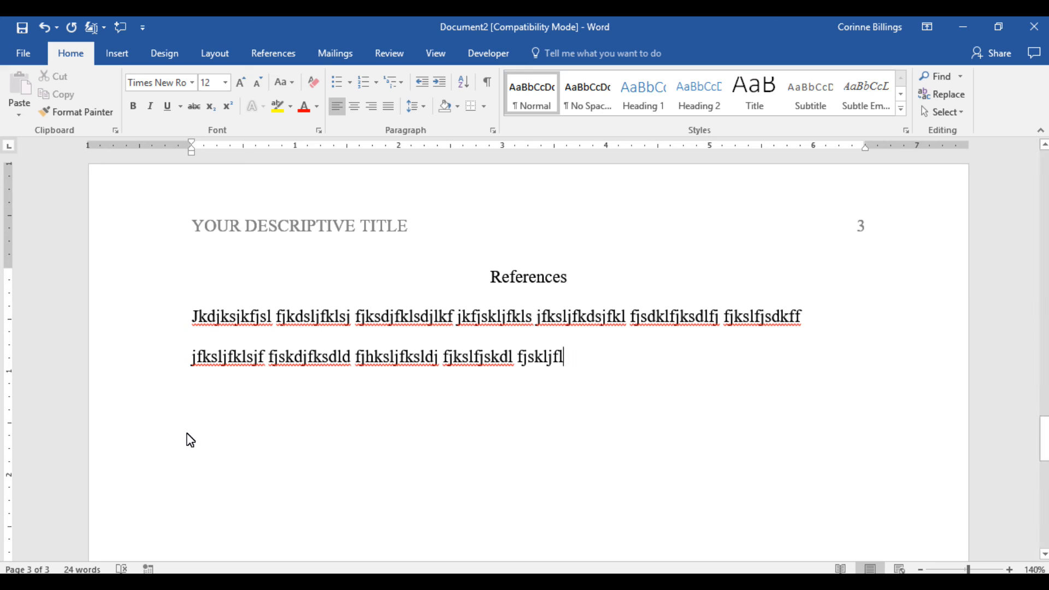
- Try indenting the whole placeholder entry 0.5" and moving its first line back to the left margin, and undo both changes
click(191, 360)
key(Tab)
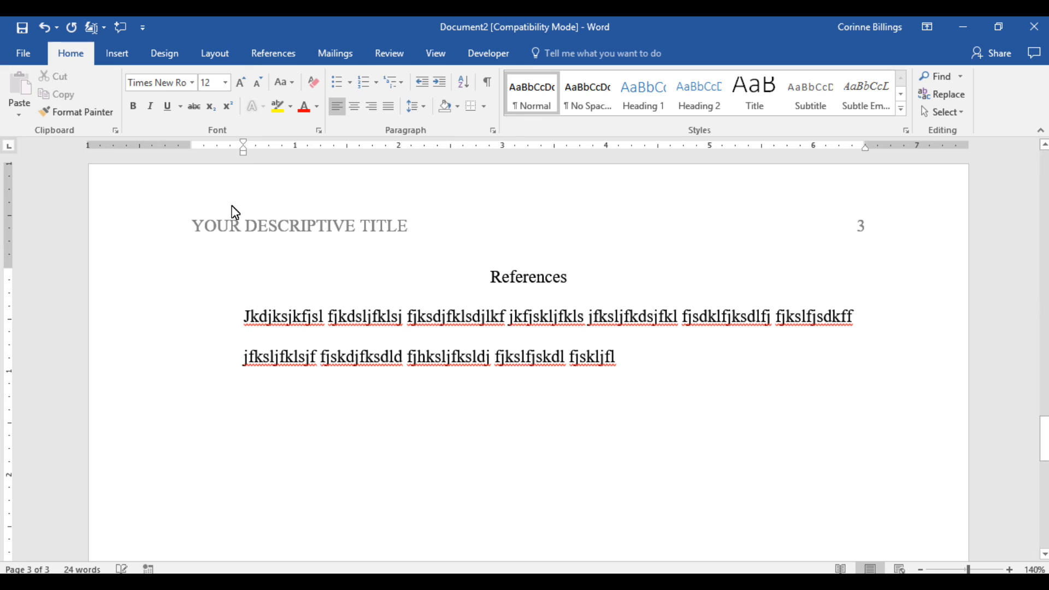
drag(244, 143, 191, 143)
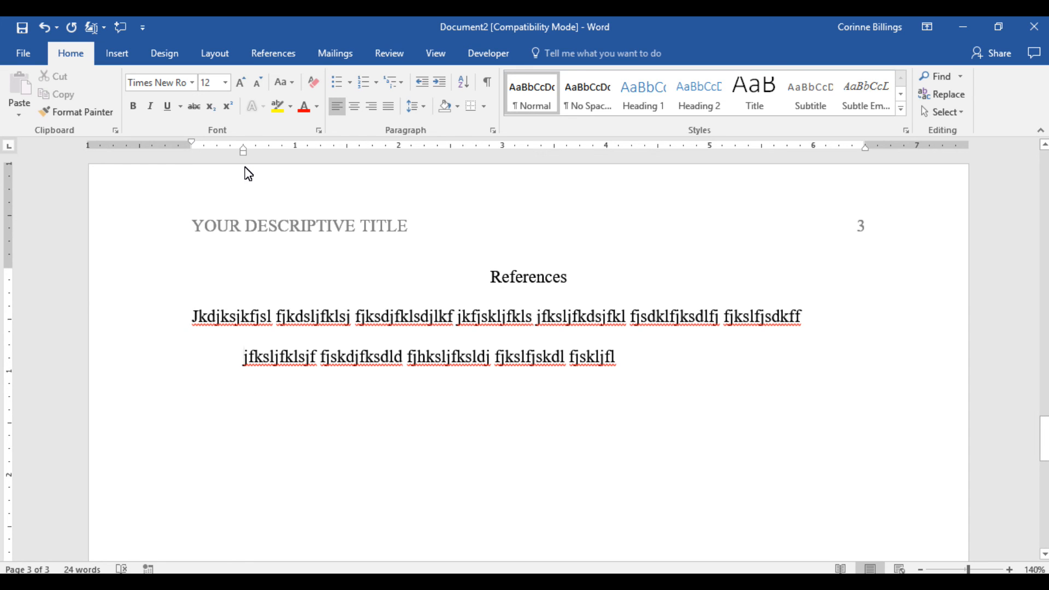
key(ctrl+z)
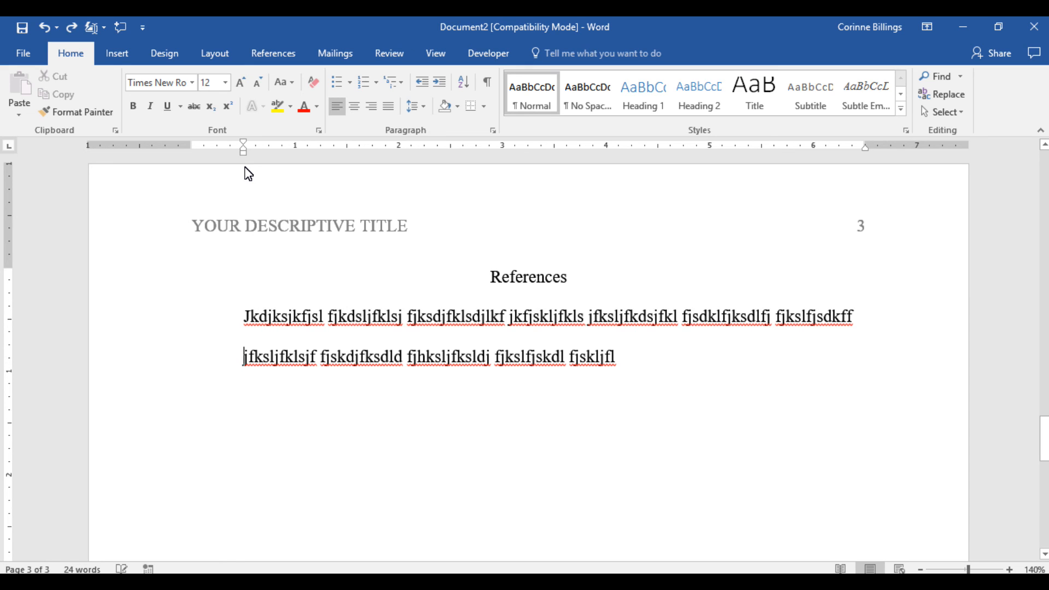
key(ctrl+z)
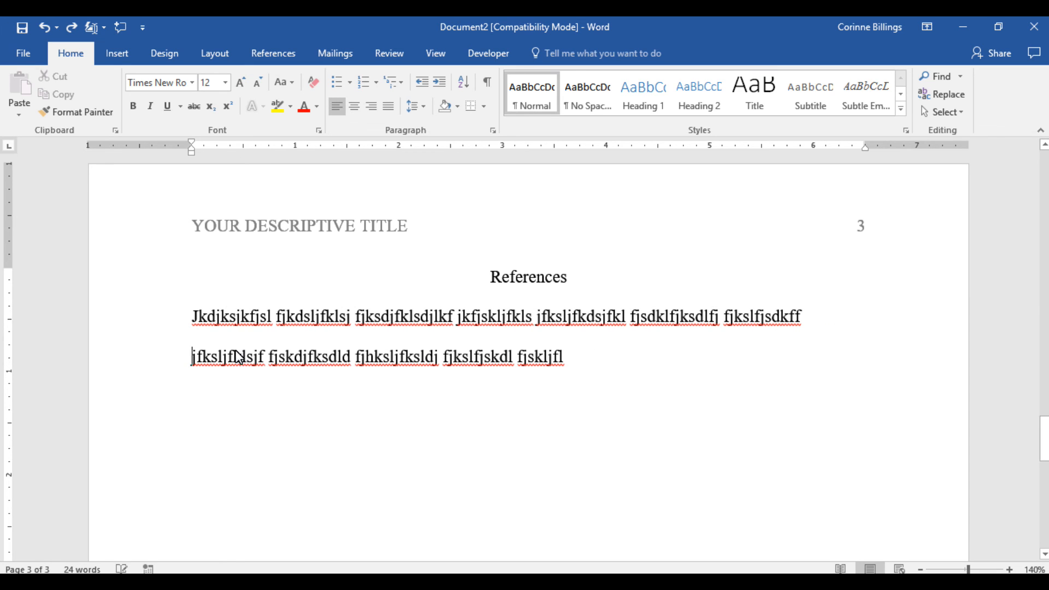
- Apply a Hanging special indent of 0.5" to the whole placeholder reference entry and deselect the text
drag(192, 321, 627, 401)
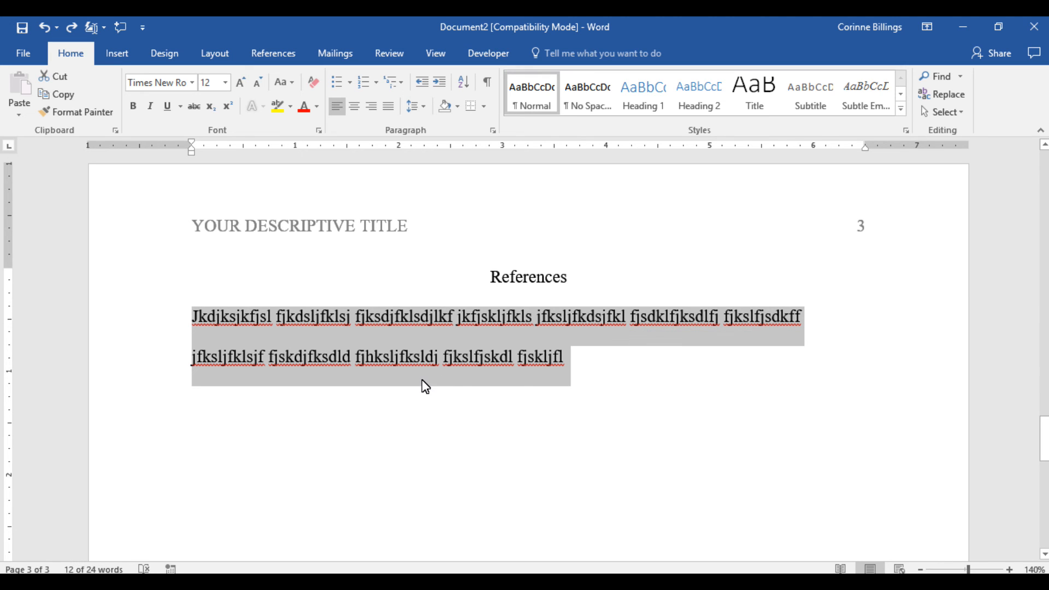
click(492, 130)
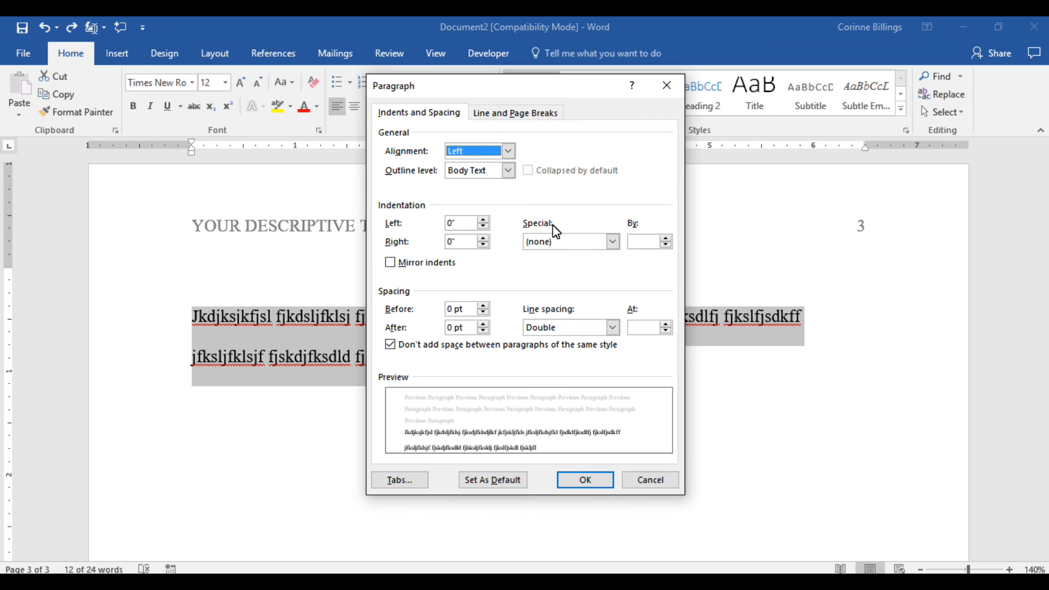
click(613, 242)
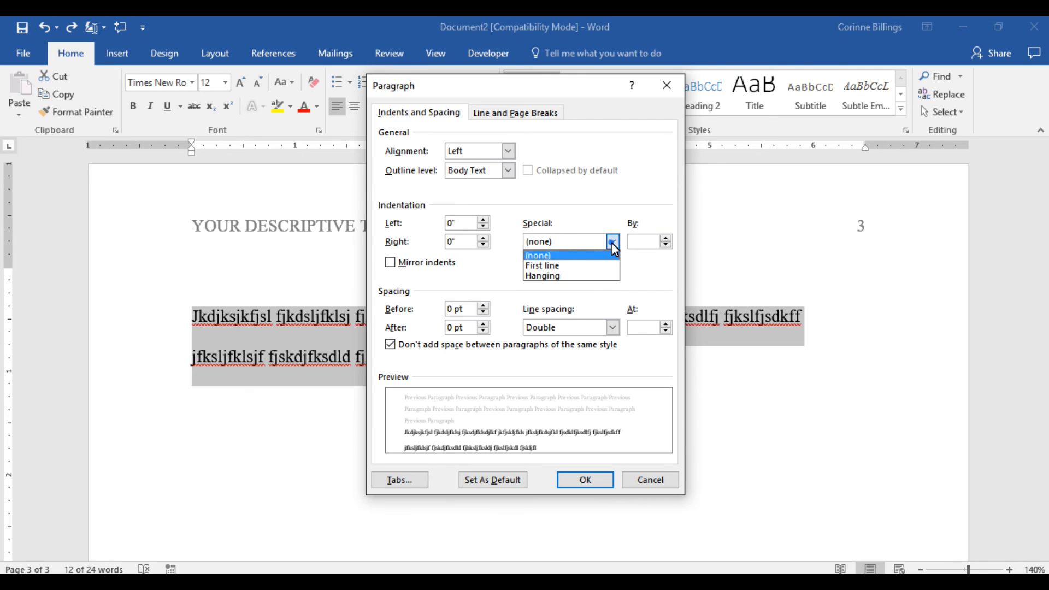
click(590, 275)
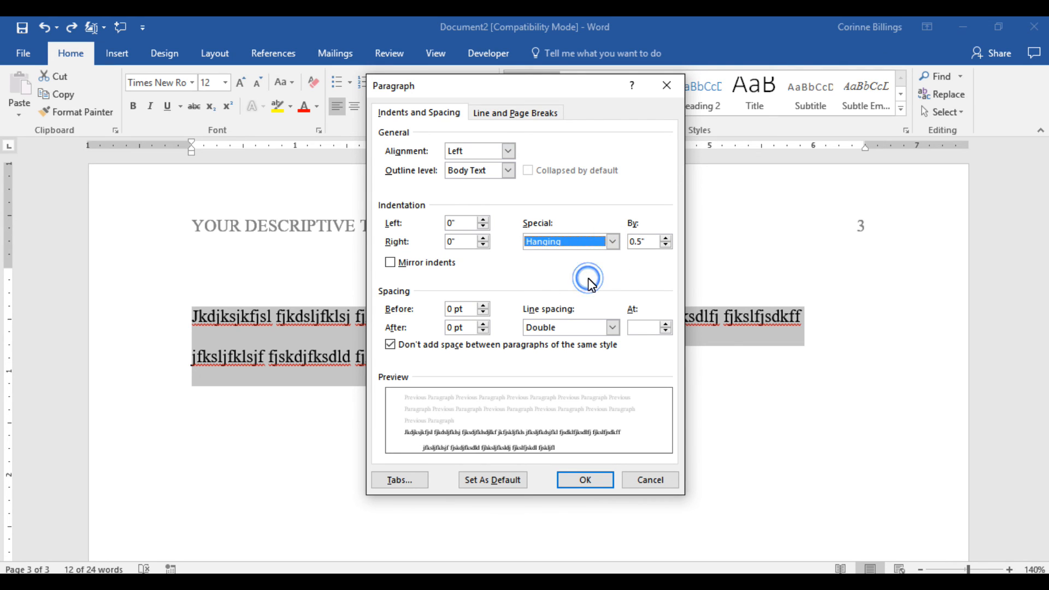
click(585, 480)
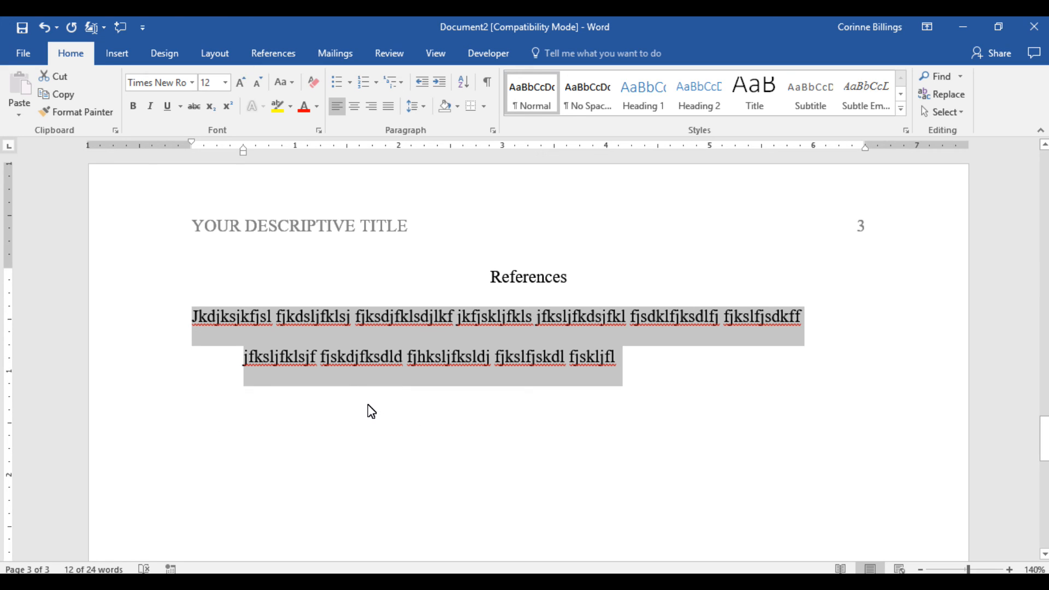
click(295, 442)
scroll(471, 492, down, 1)
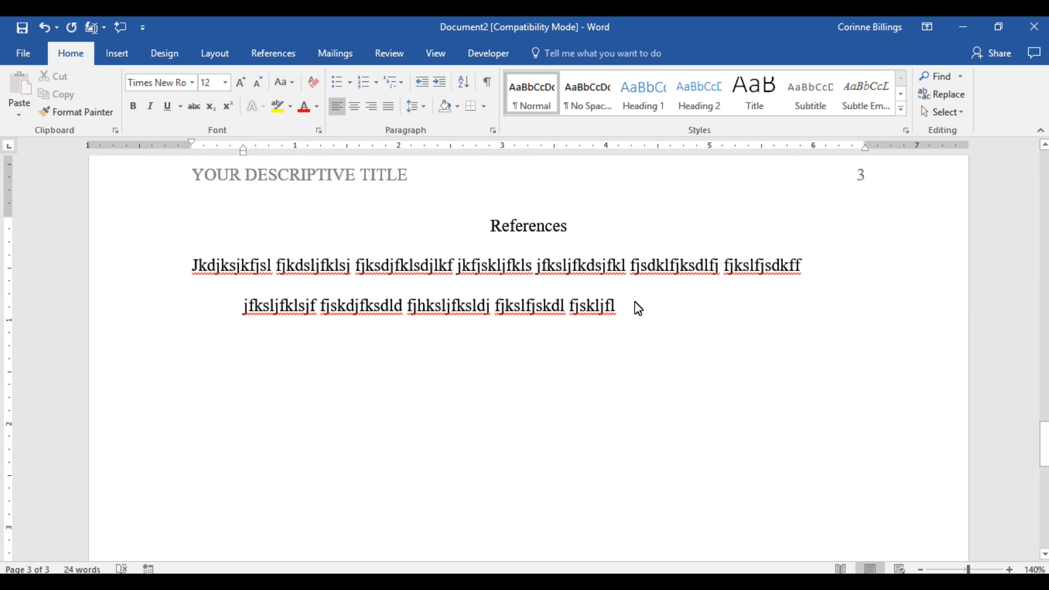
scroll(635, 316, up, 4)
scroll(637, 318, down, 4)
scroll(634, 317, down, 1)
scroll(634, 317, down, 1)
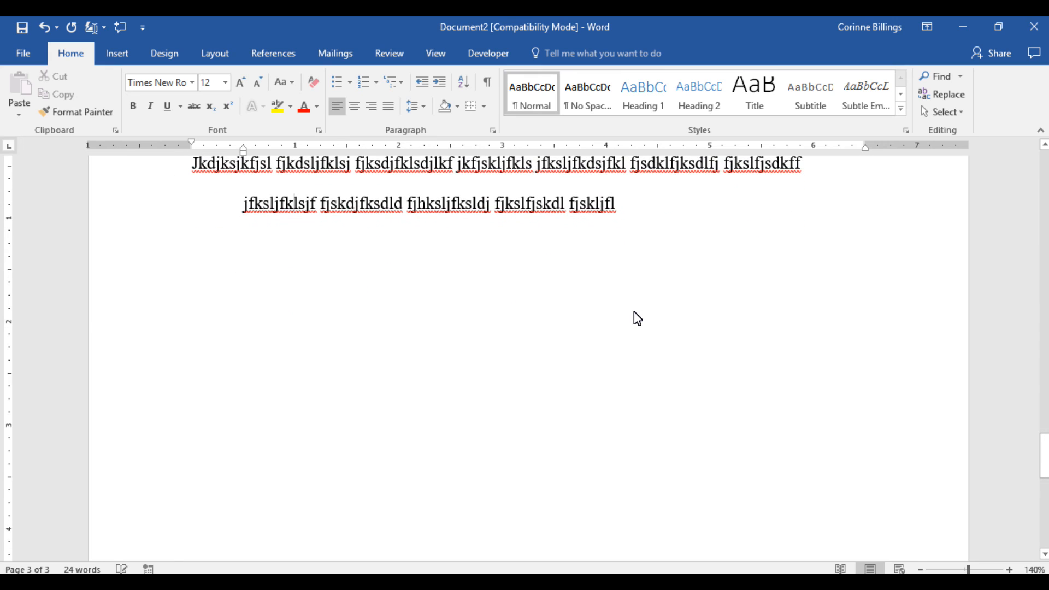